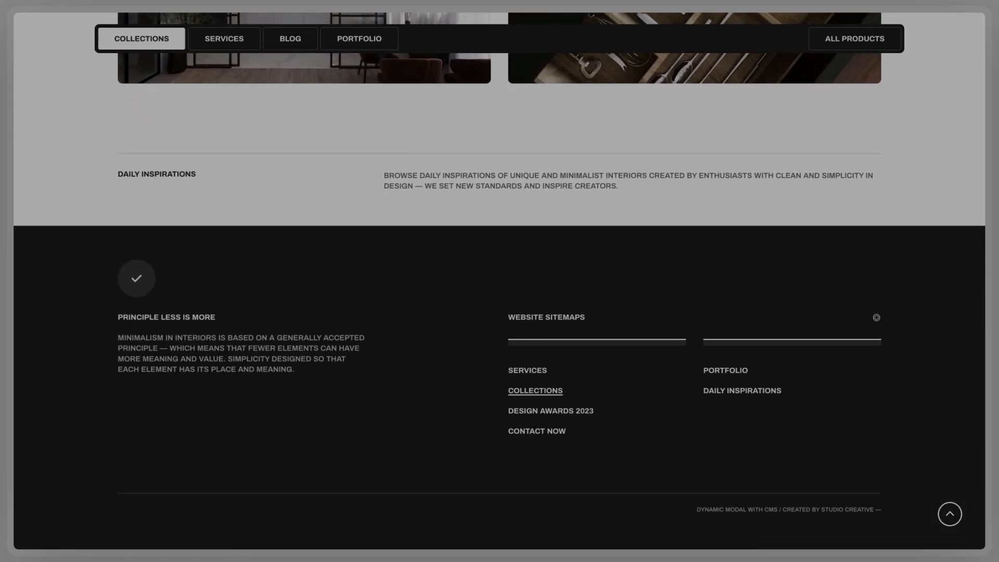
Step: Return the live preview to the top of the page
{"action": "left_click", "coordinate": [946, 511]}
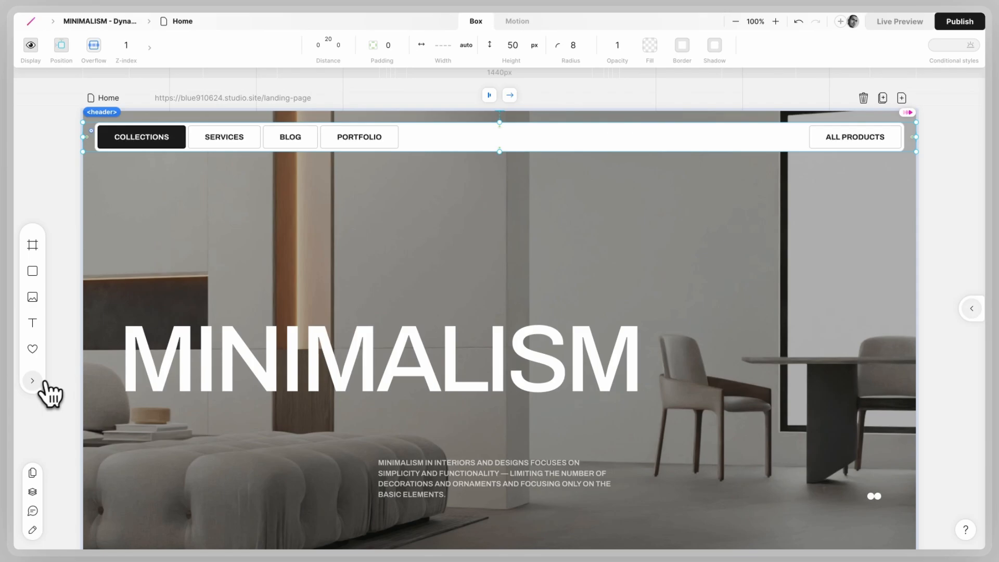
Step: Move the Light header out of the Main Box to sit directly under Base and make its position fixed
{"action": "left_click", "coordinate": [43, 384]}
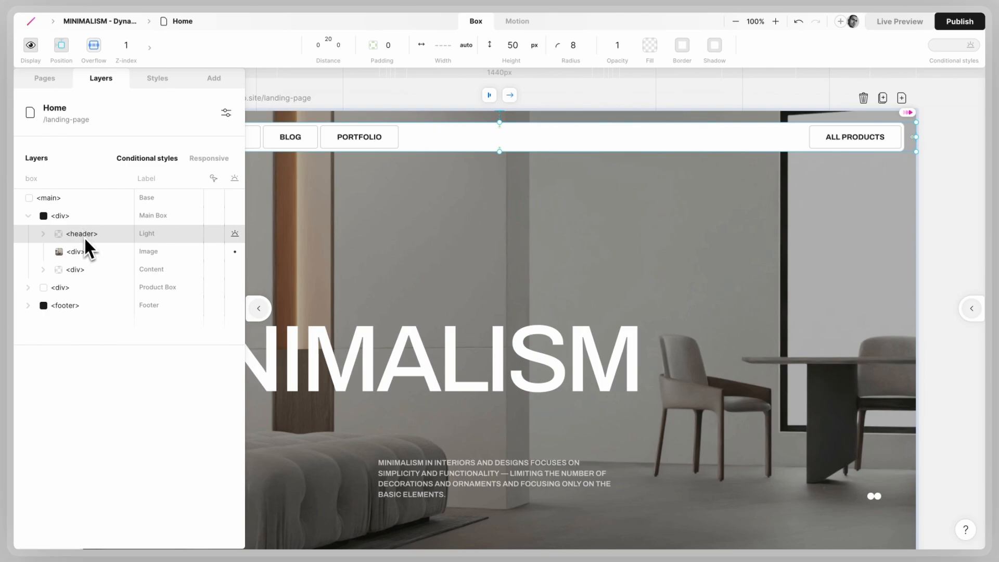
{"action": "left_click_drag", "start_coordinate": [84, 236], "coordinate": [72, 208]}
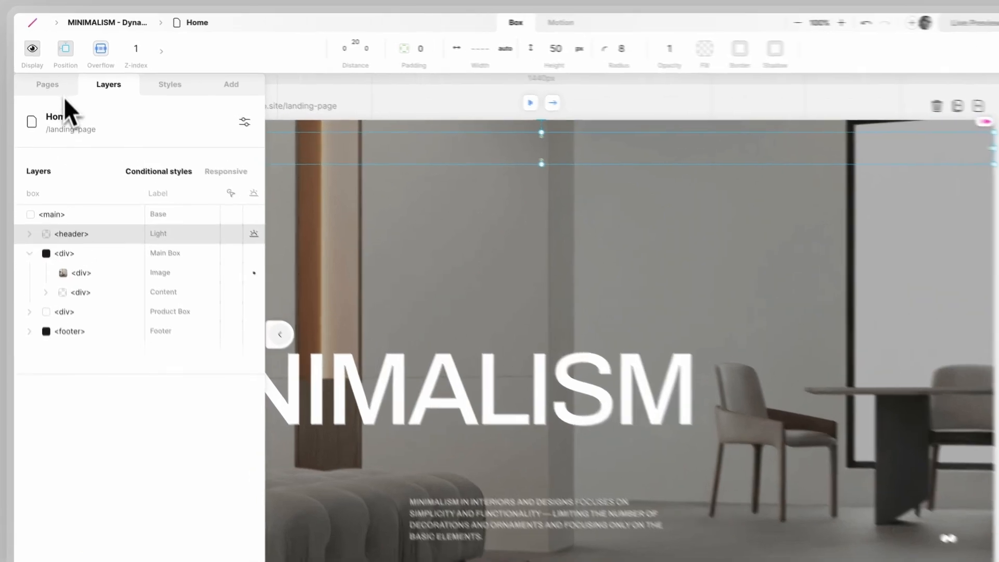
{"action": "left_click", "coordinate": [61, 46]}
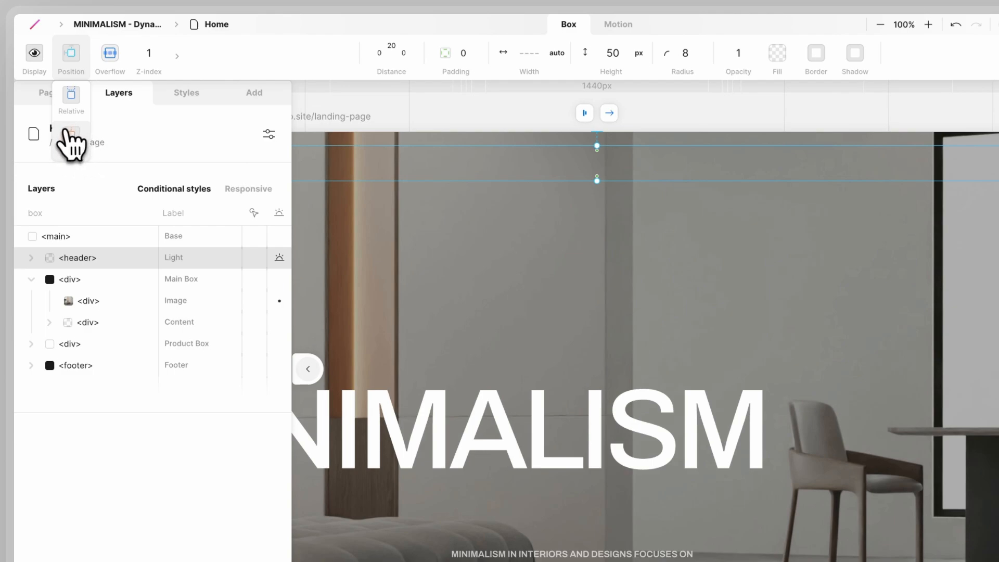
{"action": "left_click", "coordinate": [70, 143]}
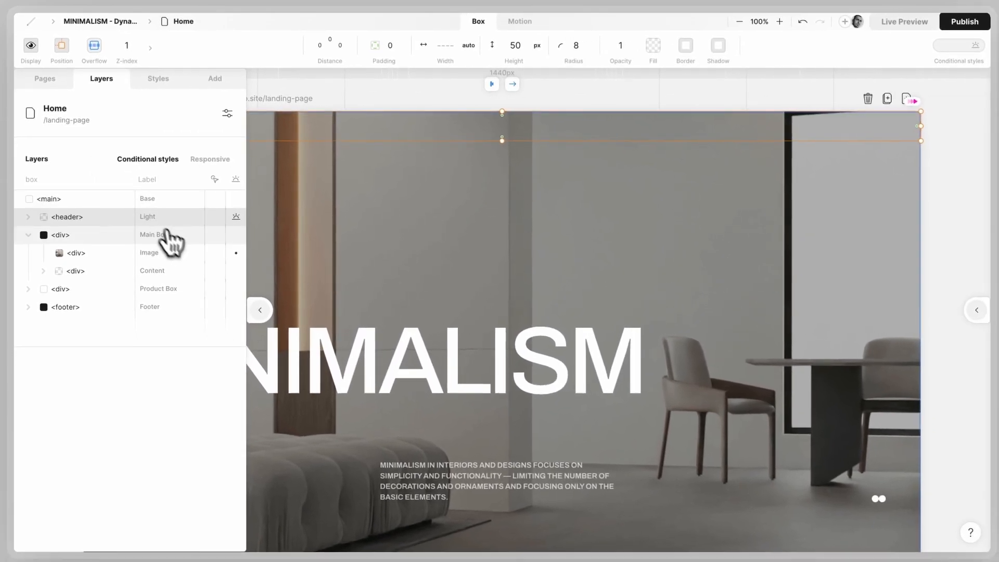
Step: Set the Light header's z-index to 10 so that it sits above the Main Box
{"action": "left_click", "coordinate": [258, 311]}
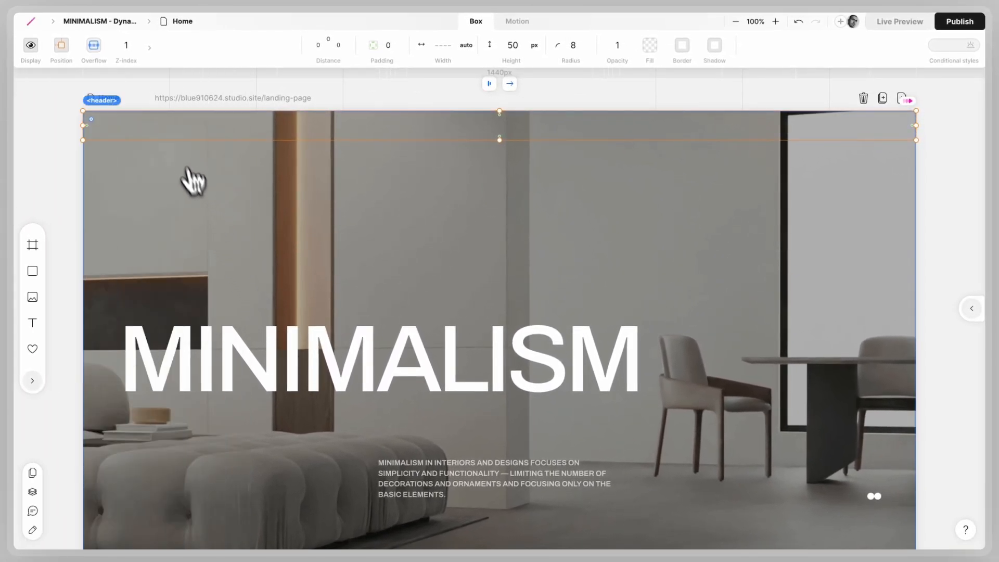
{"action": "left_click", "coordinate": [130, 47]}
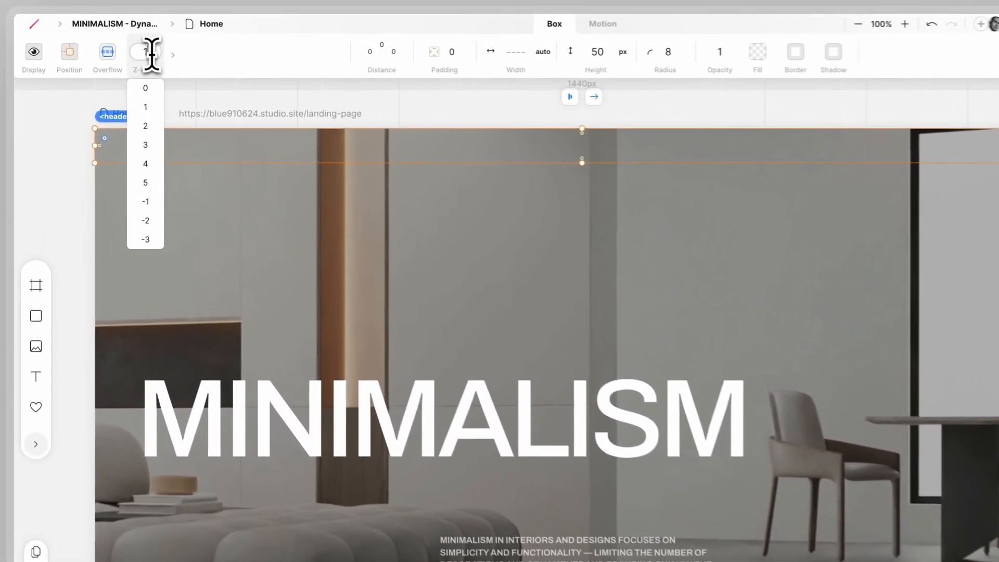
{"action": "type", "text": "10"}
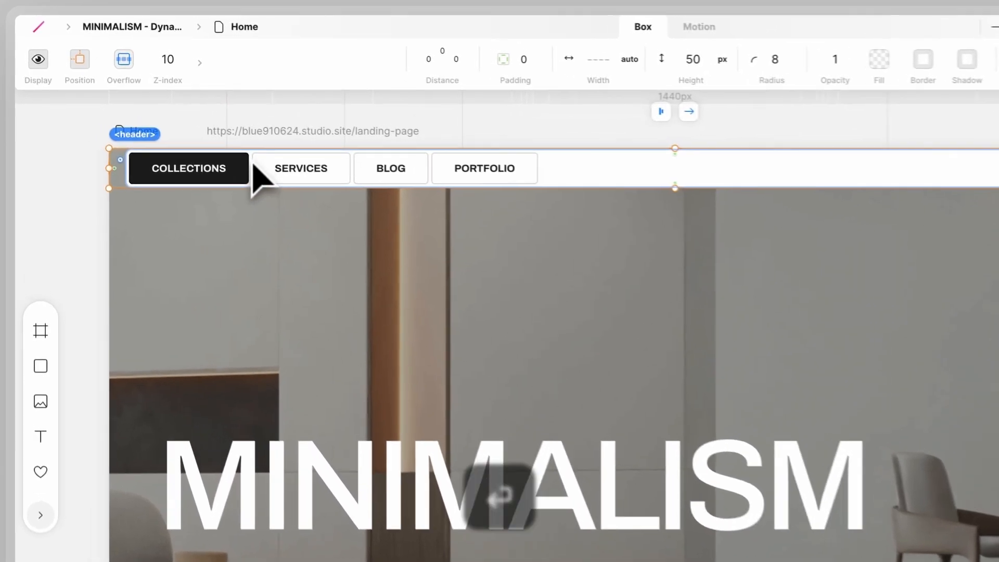
Step: Shift the fixed header down from the page's top edge and set its top distance to 20
{"action": "left_click_drag", "start_coordinate": [223, 143], "coordinate": [229, 156]}
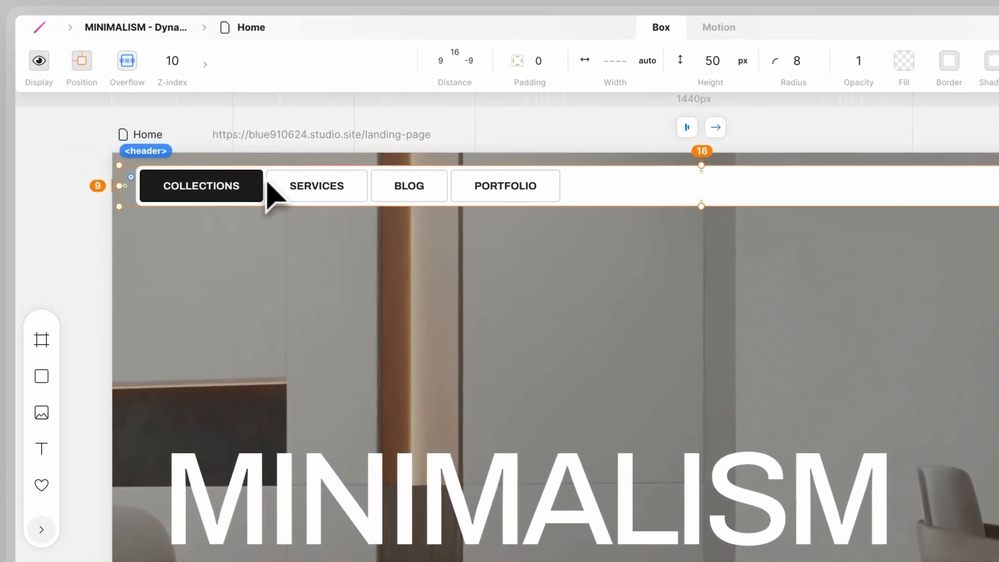
{"action": "mouse_move", "coordinate": [267, 183]}
{"action": "left_mouse_down"}
{"action": "mouse_move", "coordinate": [213, 183]}
{"action": "mouse_move", "coordinate": [264, 188]}
{"action": "left_mouse_up"}
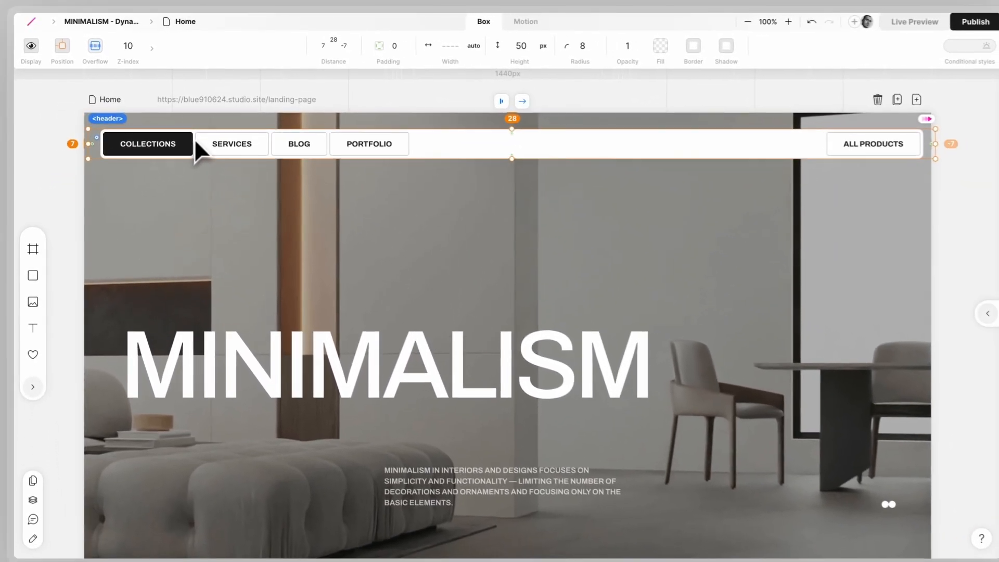
{"action": "mouse_move", "coordinate": [194, 138]}
{"action": "left_mouse_down"}
{"action": "mouse_move", "coordinate": [192, 129]}
{"action": "mouse_move", "coordinate": [154, 134]}
{"action": "mouse_move", "coordinate": [186, 137]}
{"action": "left_mouse_up"}
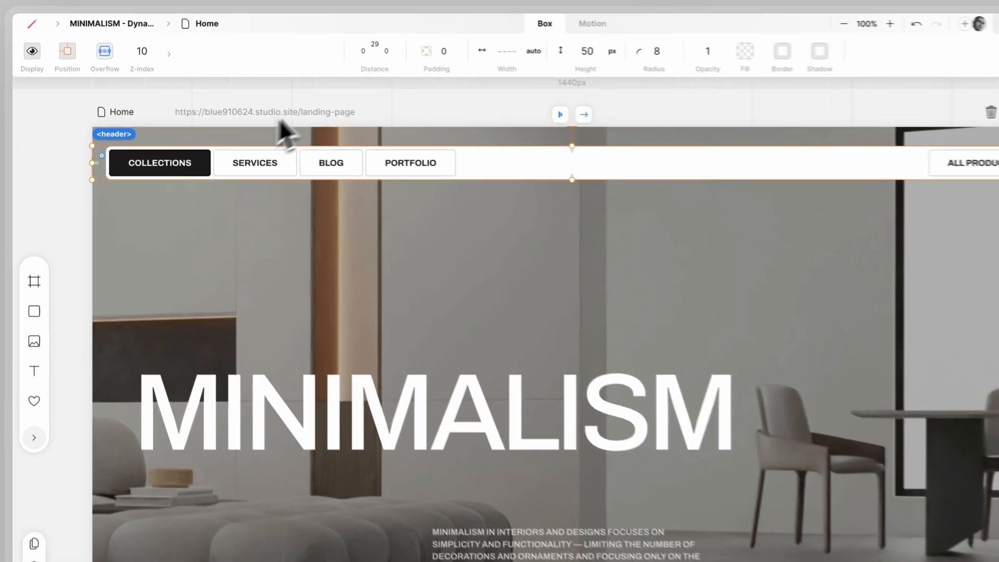
{"action": "left_click", "coordinate": [330, 55]}
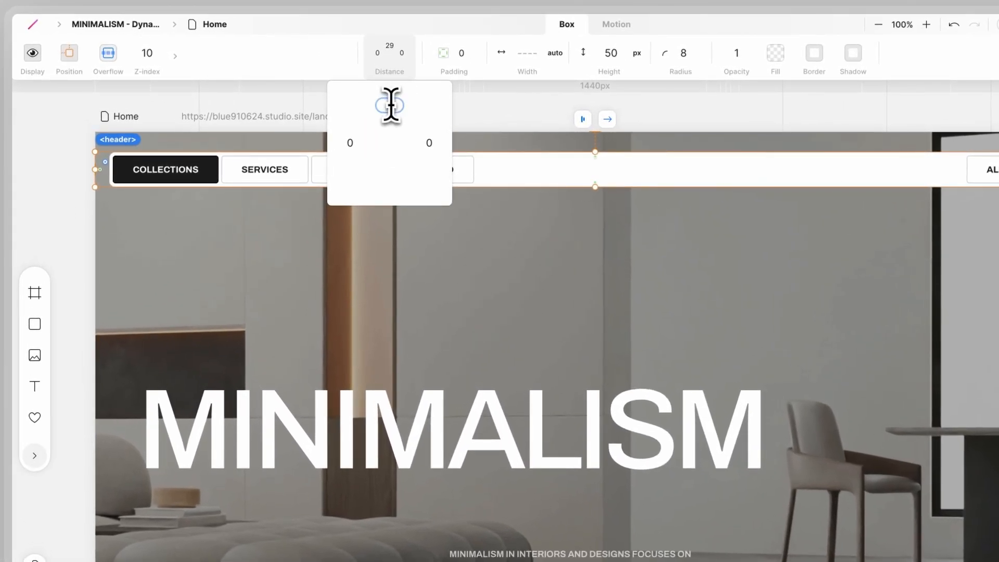
{"action": "key", "text": "Return"}
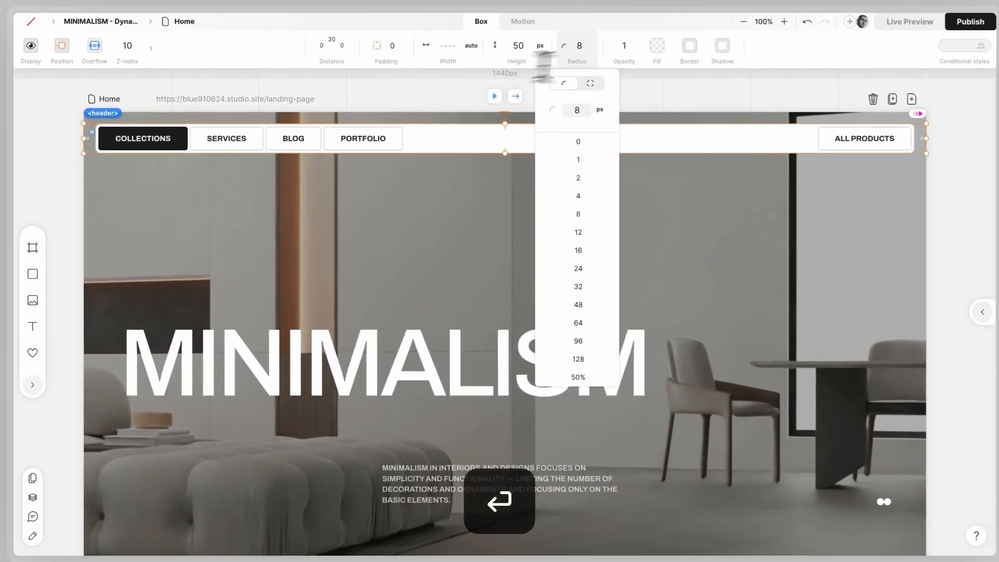
Step: Preview the page live and check how the fixed header behaves over the sections down the page and back
{"action": "left_click", "coordinate": [893, 37]}
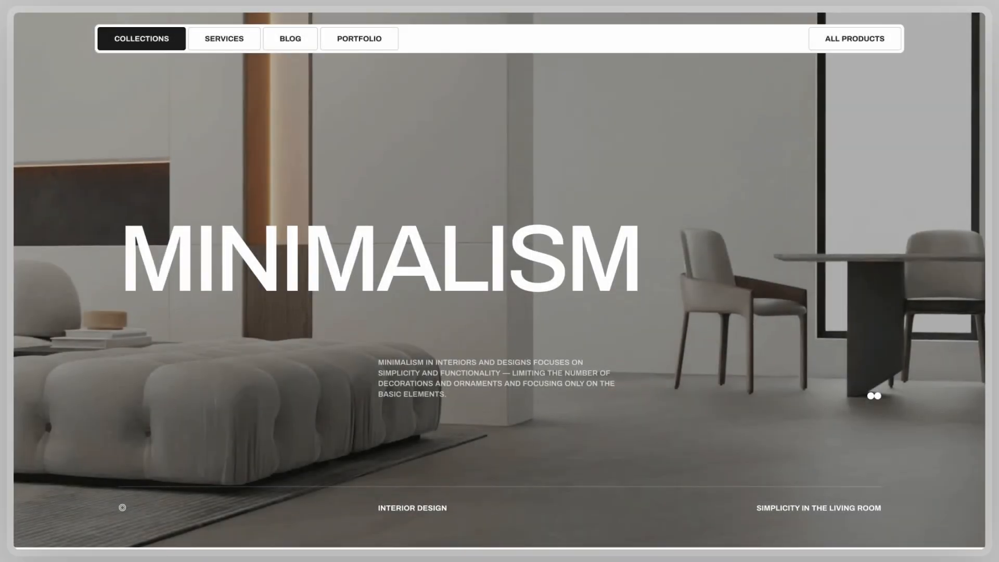
{"action": "scroll", "coordinate": [499, 281], "scroll_direction": "down", "scroll_amount": 12}
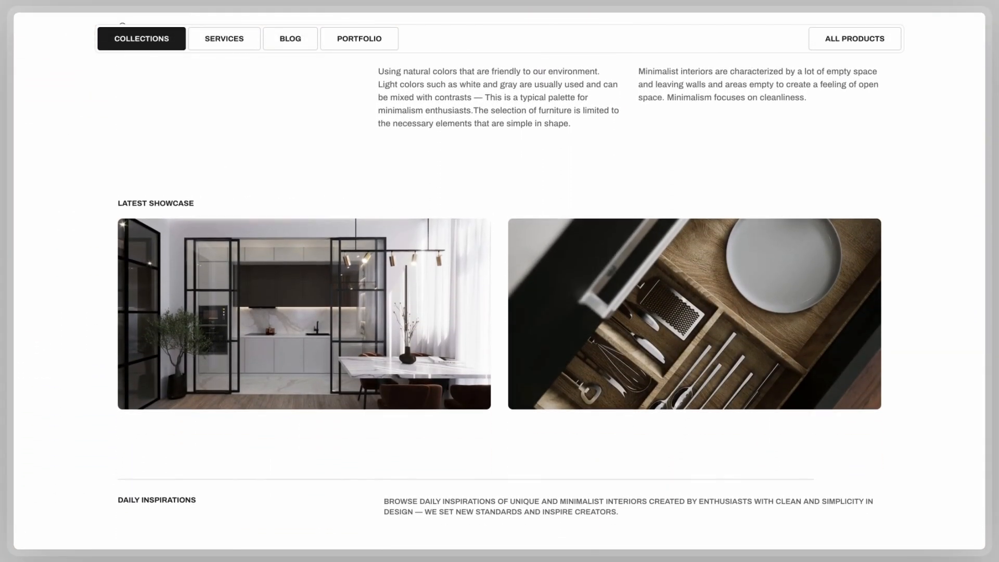
{"action": "scroll", "coordinate": [499, 281], "scroll_direction": "up", "scroll_amount": 2}
{"action": "scroll", "coordinate": [500, 281], "scroll_direction": "up", "scroll_amount": 12}
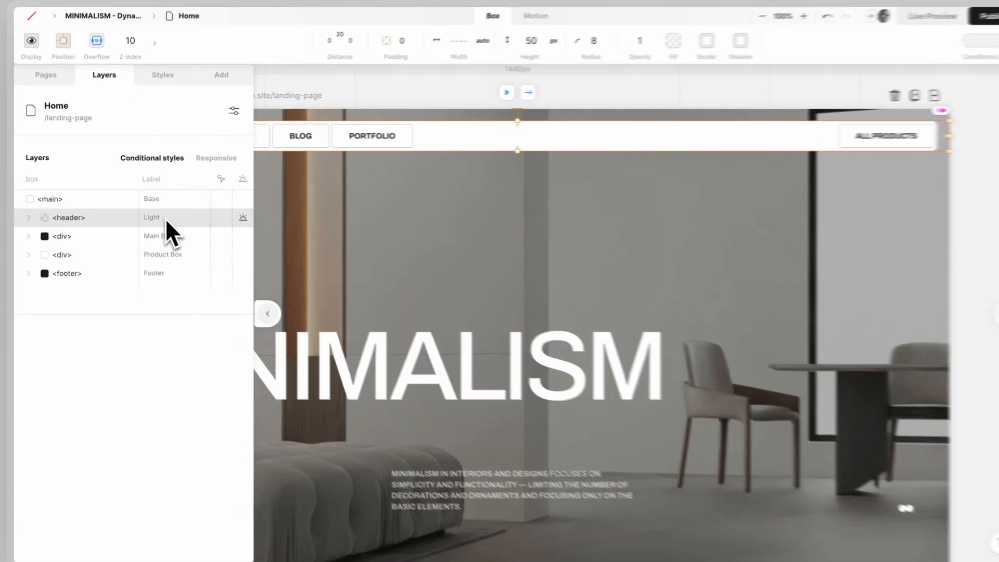
Step: Duplicate the Light header and rename one of the two copies Dark
{"action": "key", "text": "super+d"}
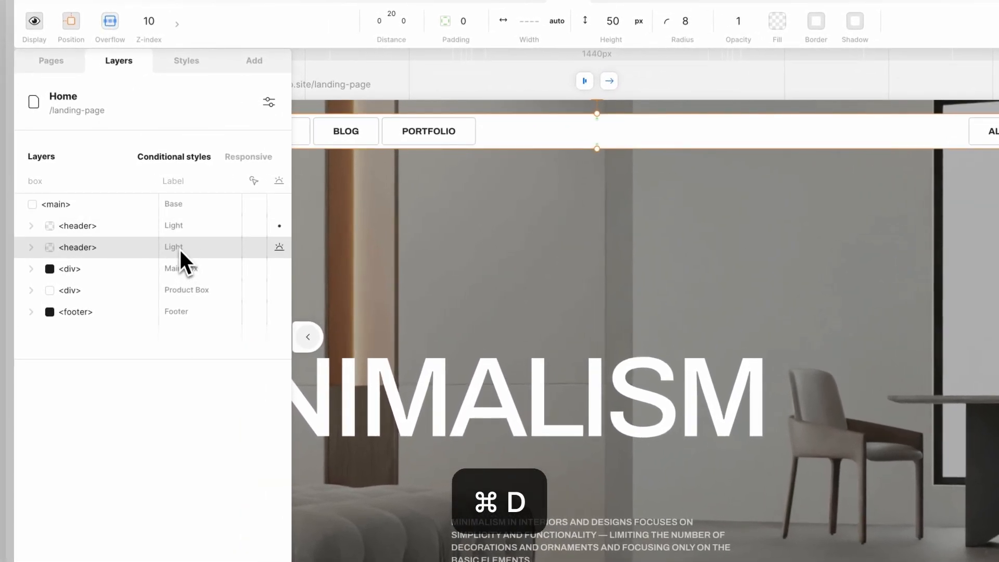
{"action": "double_click", "coordinate": [180, 251]}
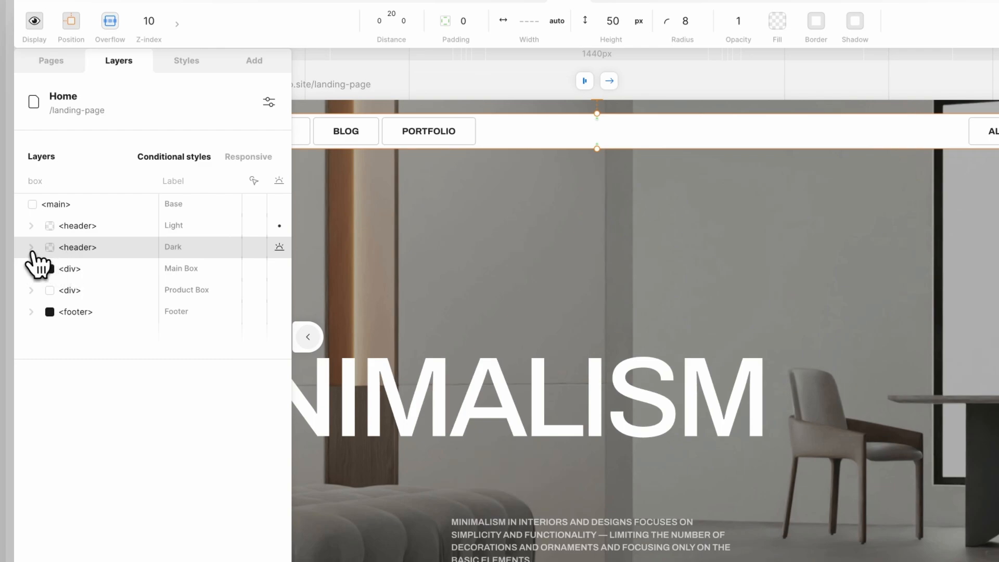
Step: Change the fill of the Container inside the Dark header from white to the saved near-black swatch
{"action": "left_click", "coordinate": [31, 248]}
{"action": "left_click", "coordinate": [80, 272]}
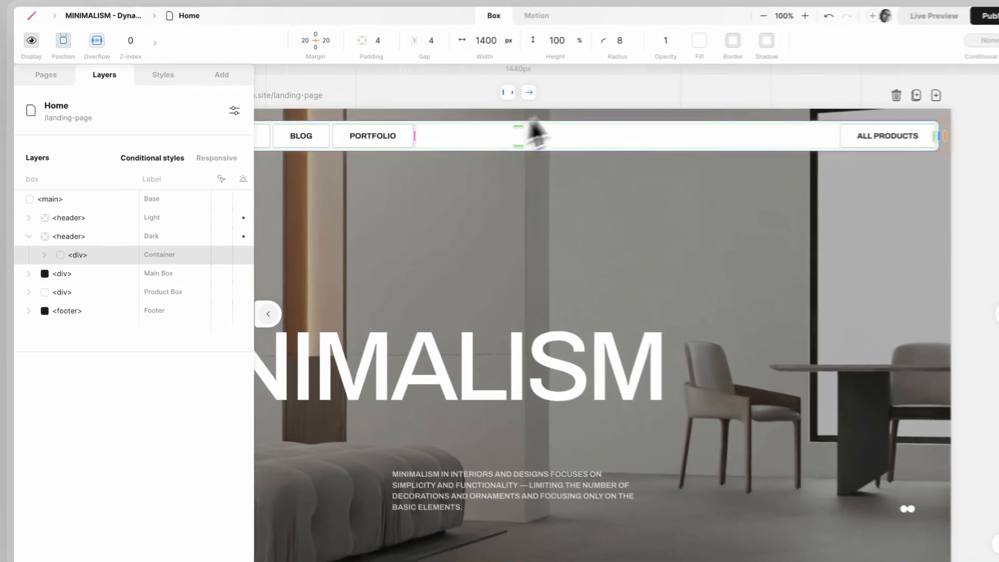
{"action": "left_click", "coordinate": [772, 21]}
{"action": "left_click", "coordinate": [676, 46]}
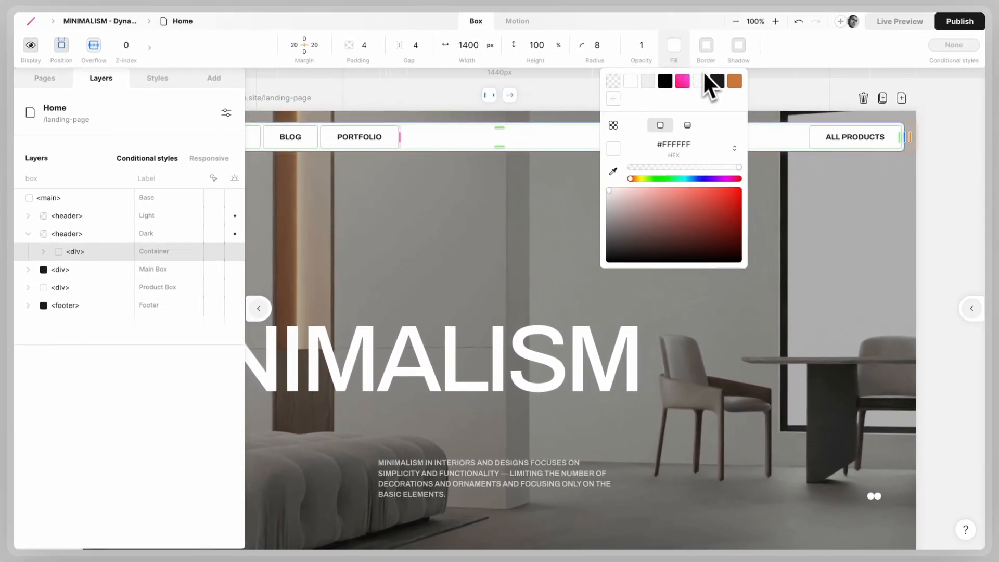
{"action": "left_click", "coordinate": [719, 81]}
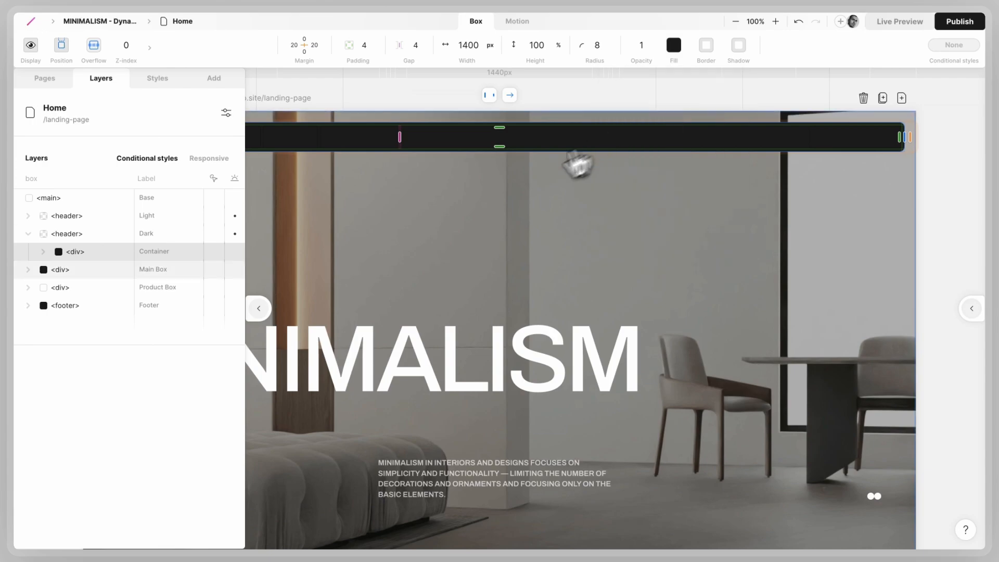
{"action": "left_click", "coordinate": [261, 308]}
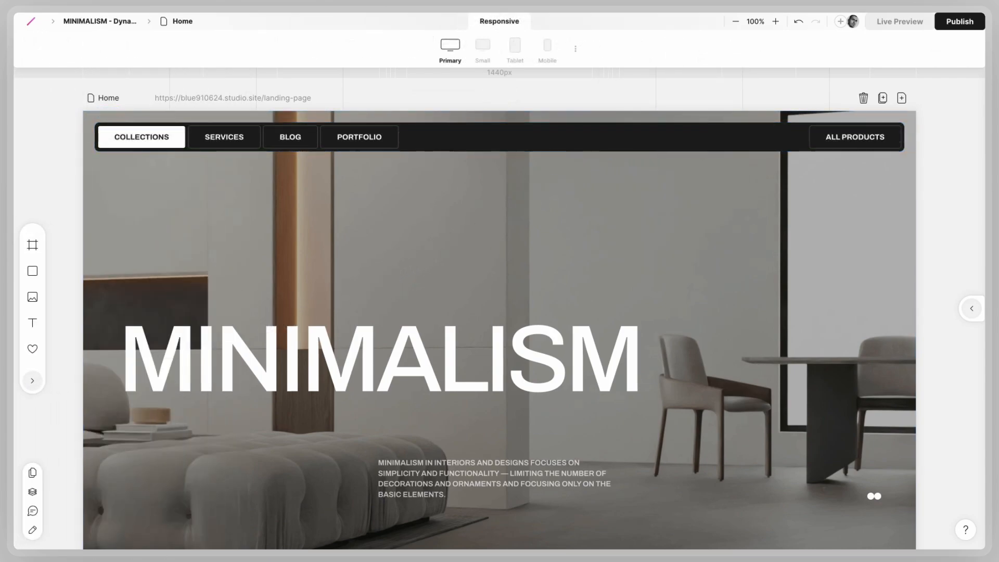
Step: Move the Light header into the Main Box, above the Image layer
{"action": "left_click", "coordinate": [41, 377]}
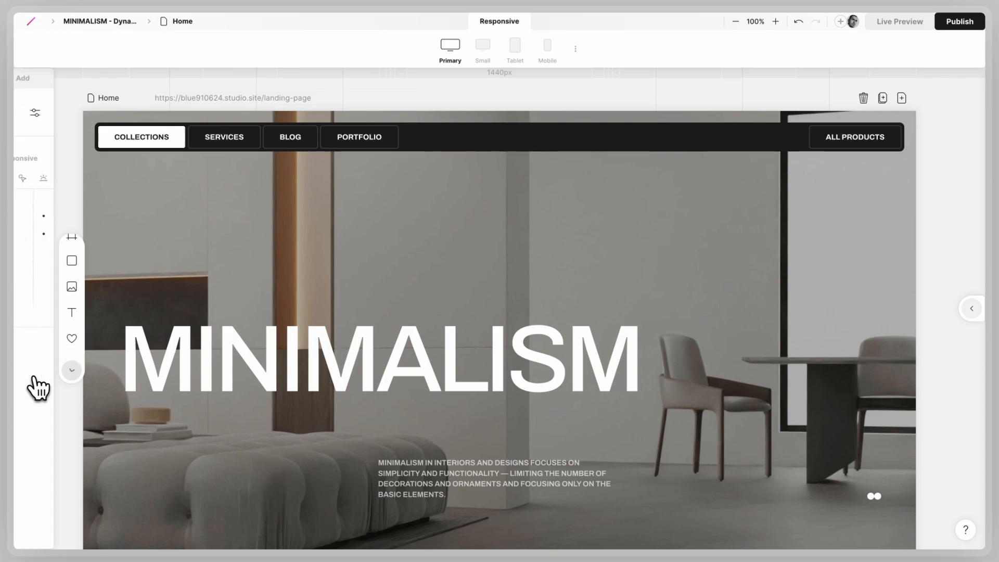
{"action": "left_click", "coordinate": [126, 236]}
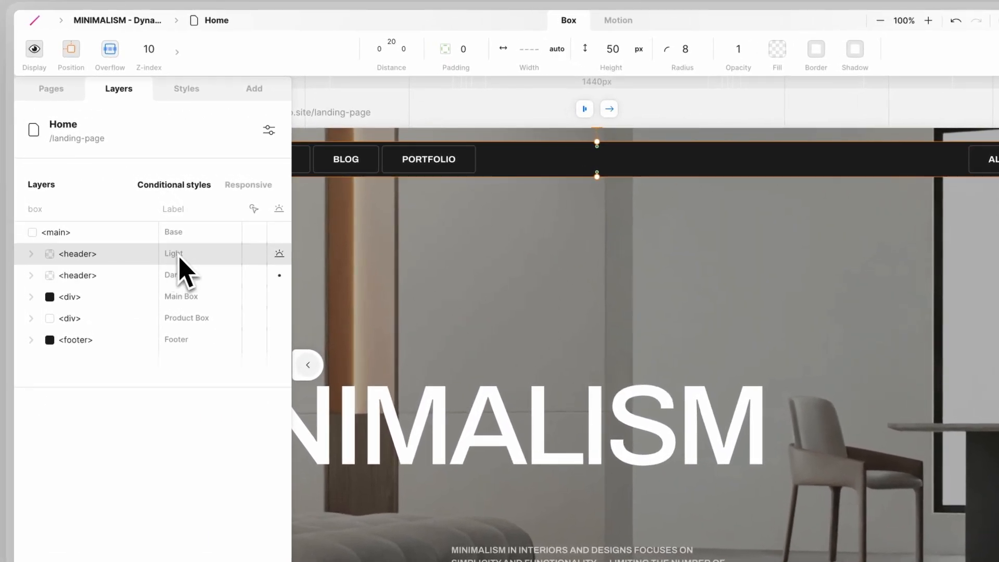
{"action": "left_click", "coordinate": [32, 297]}
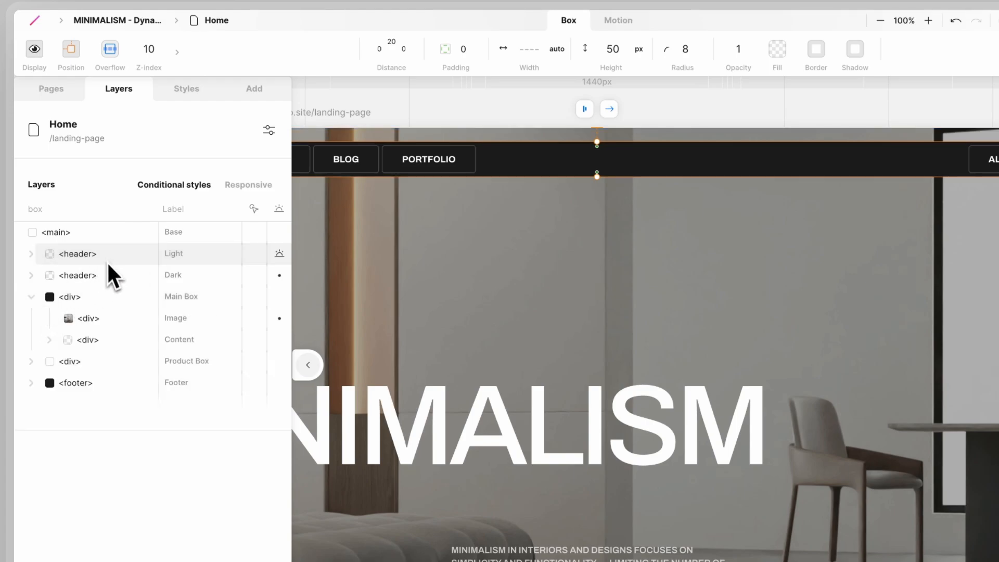
{"action": "left_click_drag", "start_coordinate": [116, 307], "coordinate": [117, 312]}
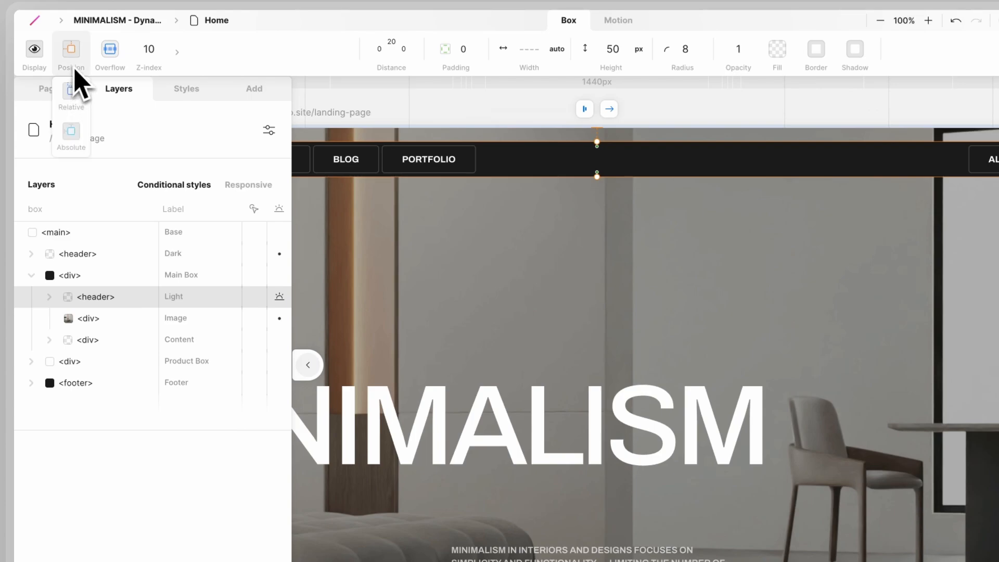
Step: Make the Light header's position absolute and set its top distance to 20
{"action": "left_click", "coordinate": [71, 133]}
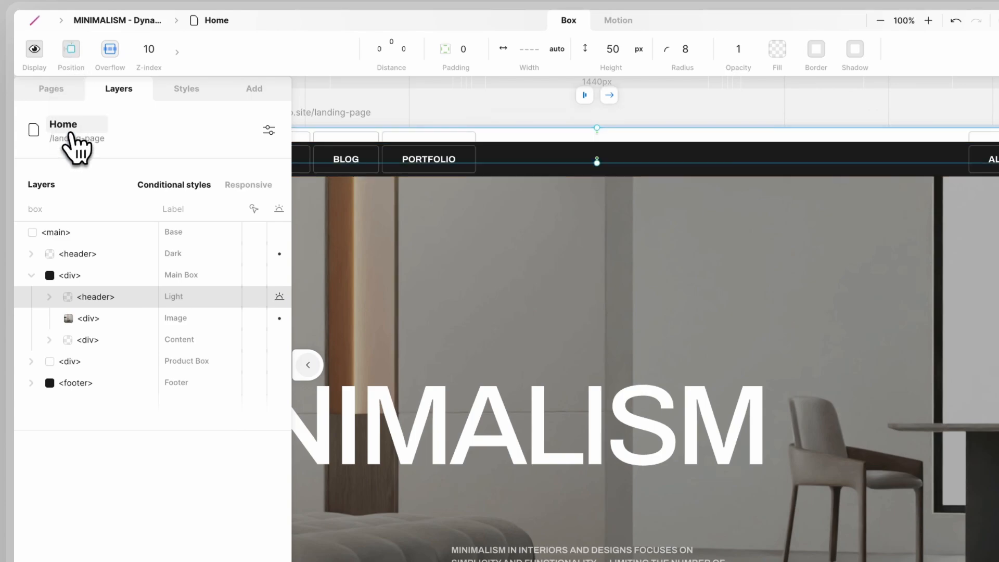
{"action": "left_click", "coordinate": [391, 52]}
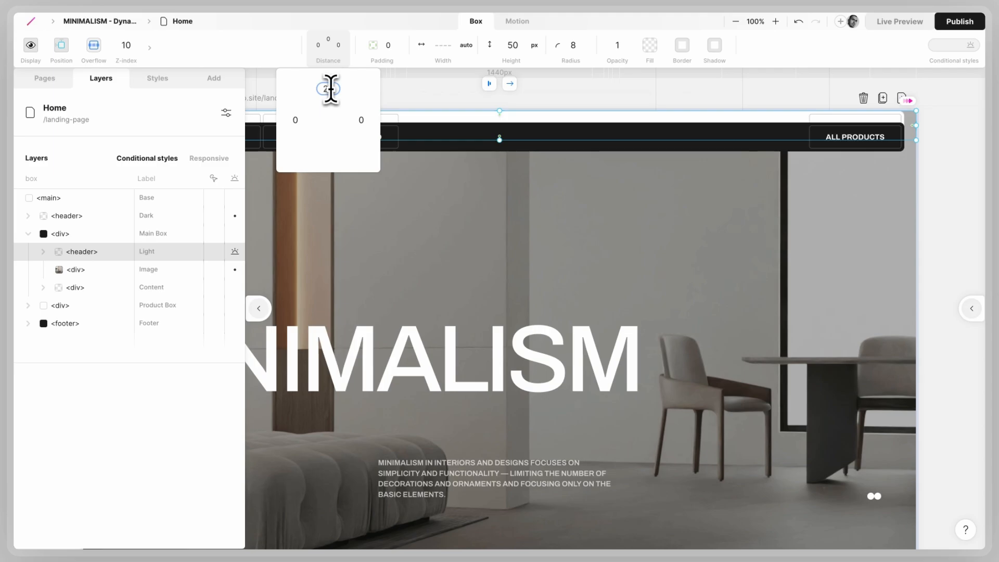
{"action": "type", "text": "20"}
{"action": "key", "text": "Return"}
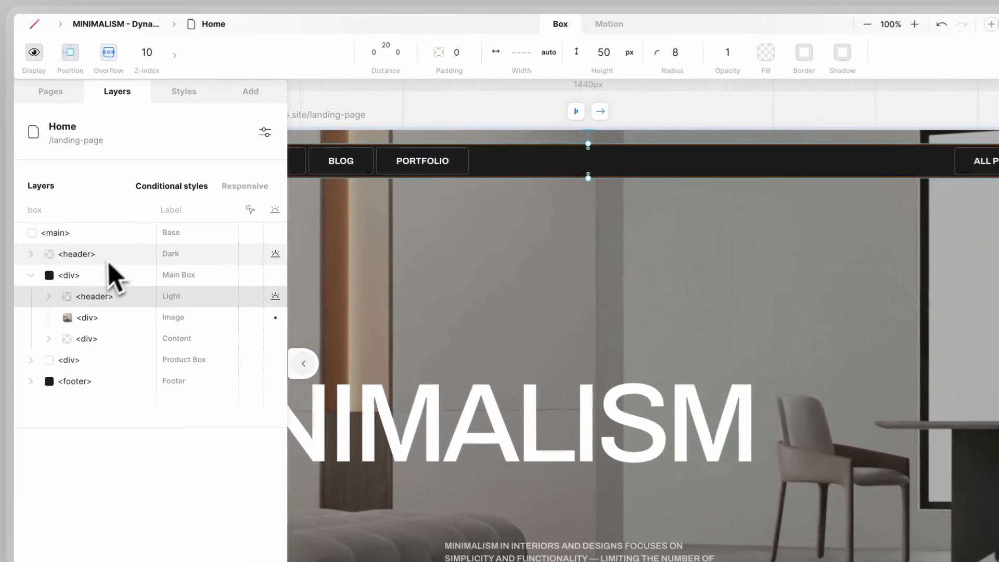
Step: Raise the Main Box's z-index above the Dark header's and set the Dark header's z-index to 4
{"action": "left_click", "coordinate": [58, 234]}
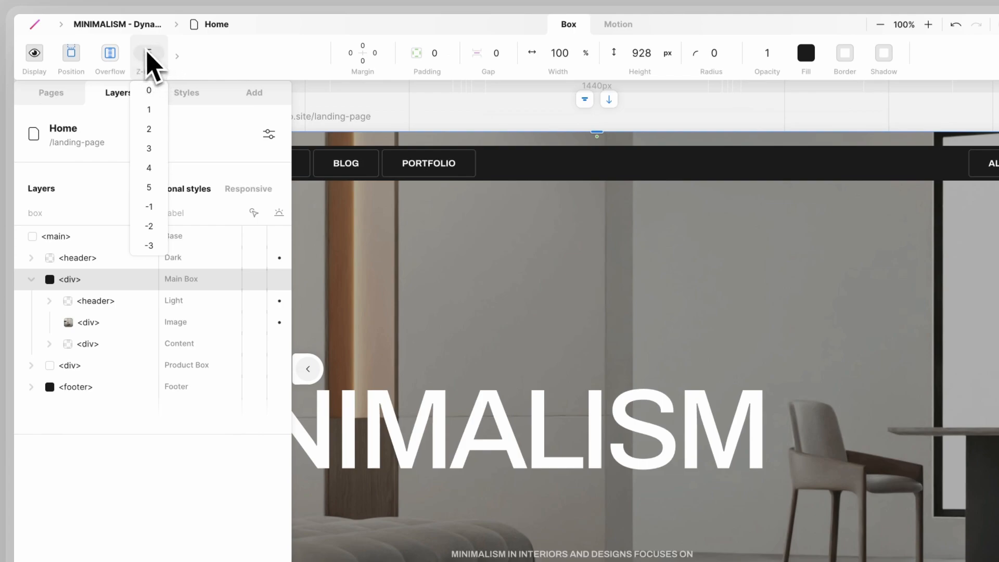
{"action": "left_click", "coordinate": [87, 258]}
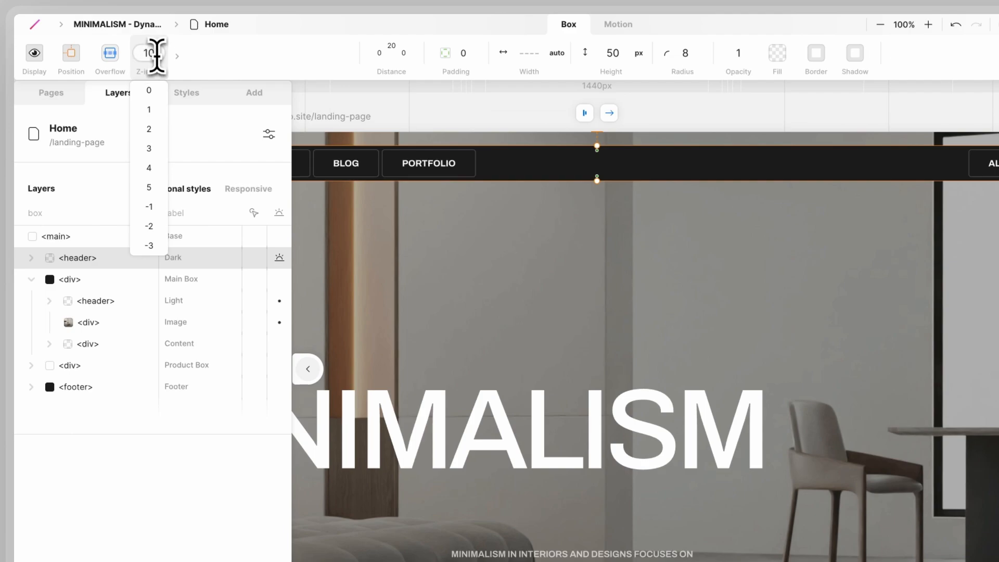
{"action": "type", "text": "1"}
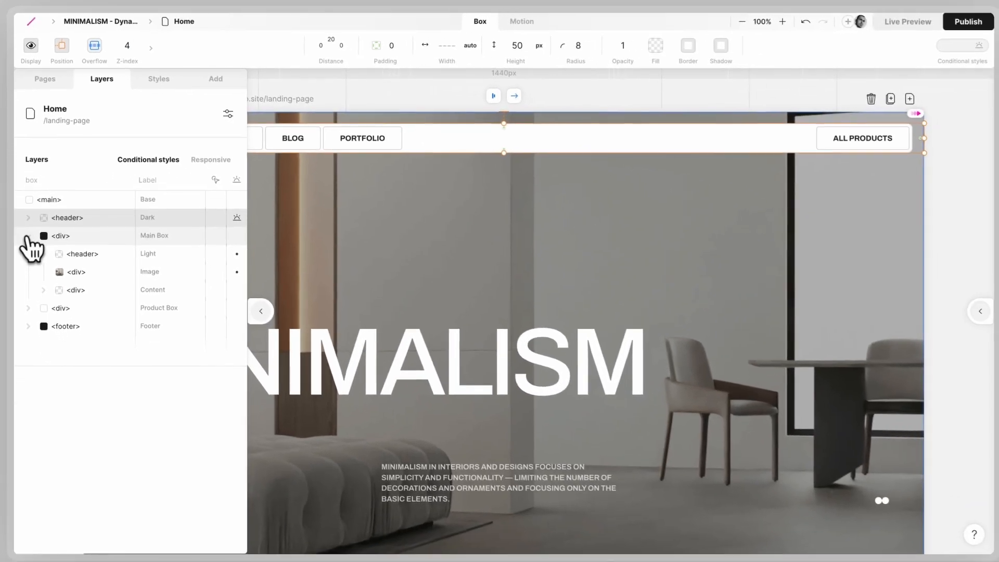
{"action": "left_click", "coordinate": [31, 280]}
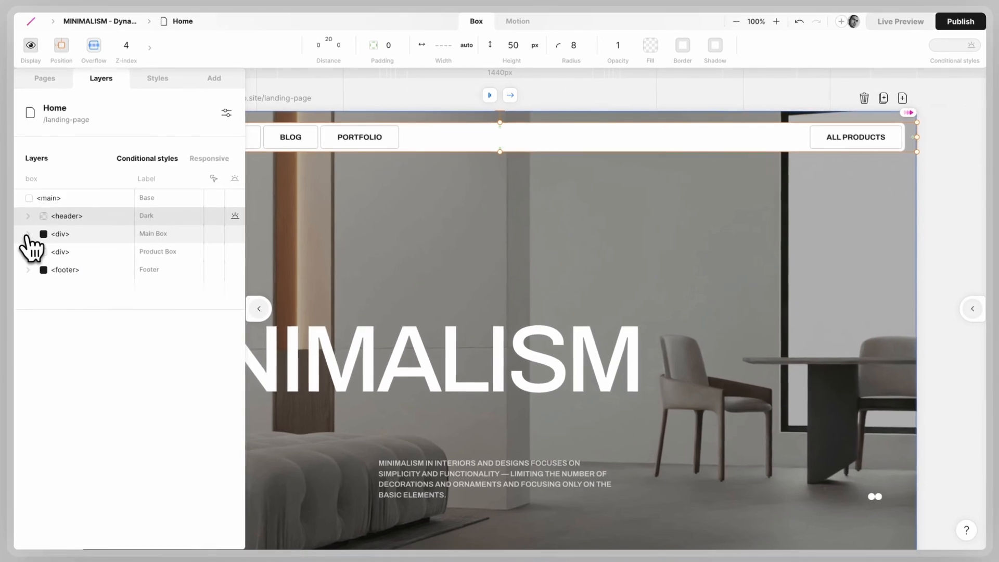
Step: Open the live preview of the page to check the layered Light and Dark headers
{"action": "left_click", "coordinate": [258, 309]}
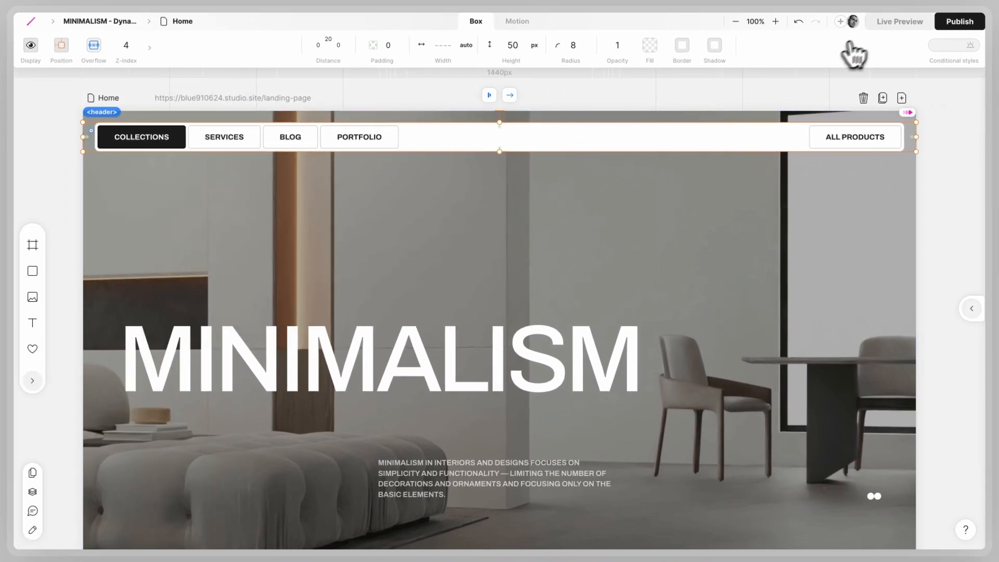
{"action": "left_click", "coordinate": [897, 22]}
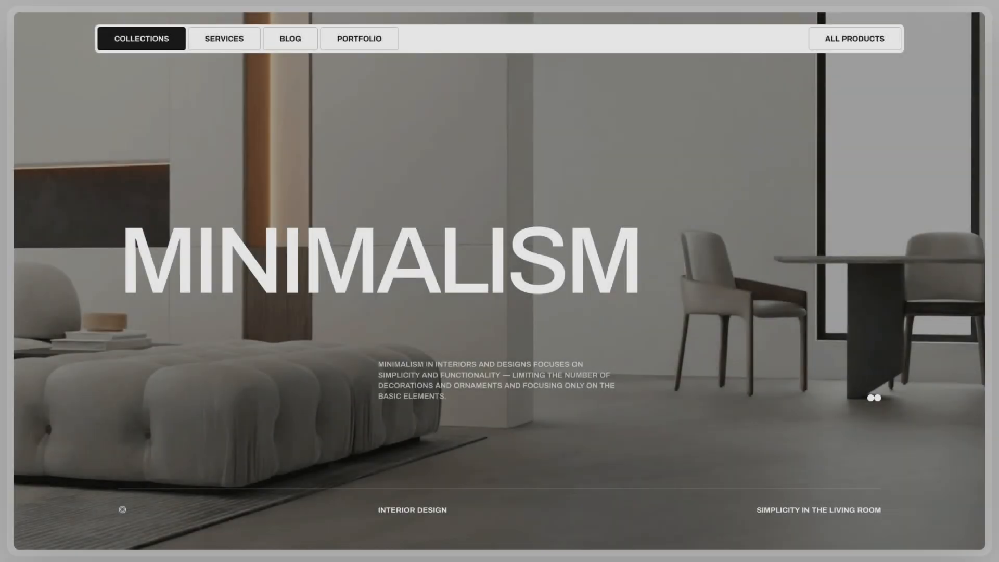
Step: Scroll through the live preview to examine the header's light-to-dark switch and how the footer section scrolls in
{"action": "scroll", "coordinate": [499, 281], "scroll_direction": "down", "scroll_amount": 3}
{"action": "scroll", "coordinate": [500, 280], "scroll_direction": "down", "scroll_amount": 10}
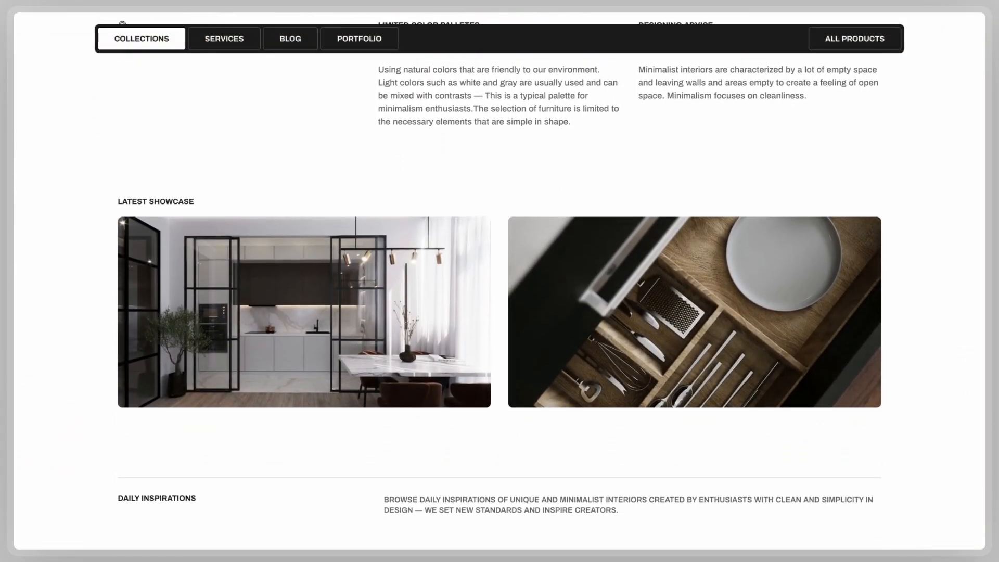
{"action": "scroll", "coordinate": [499, 281], "scroll_direction": "up", "scroll_amount": 12}
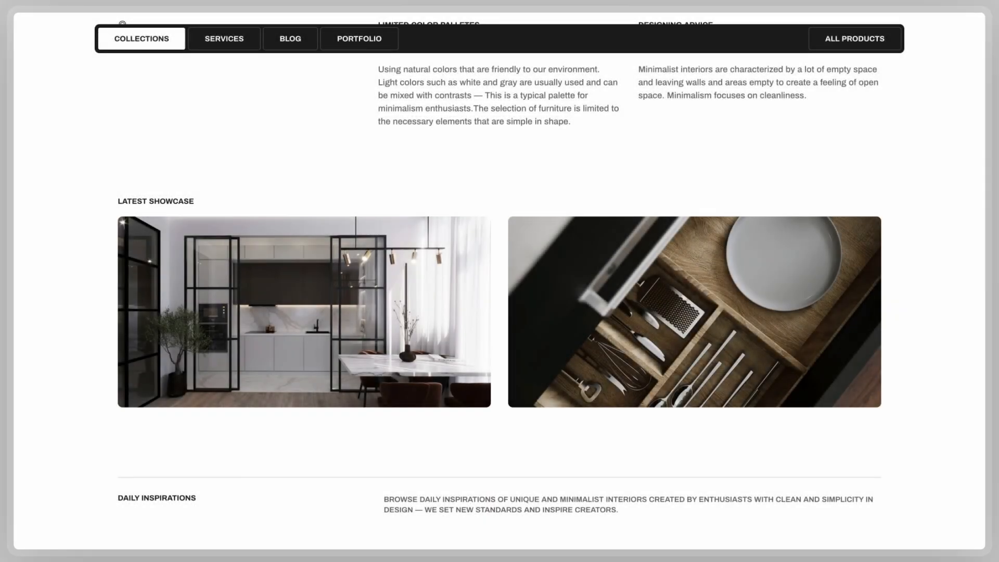
{"action": "scroll", "coordinate": [500, 280], "scroll_direction": "down", "scroll_amount": 5}
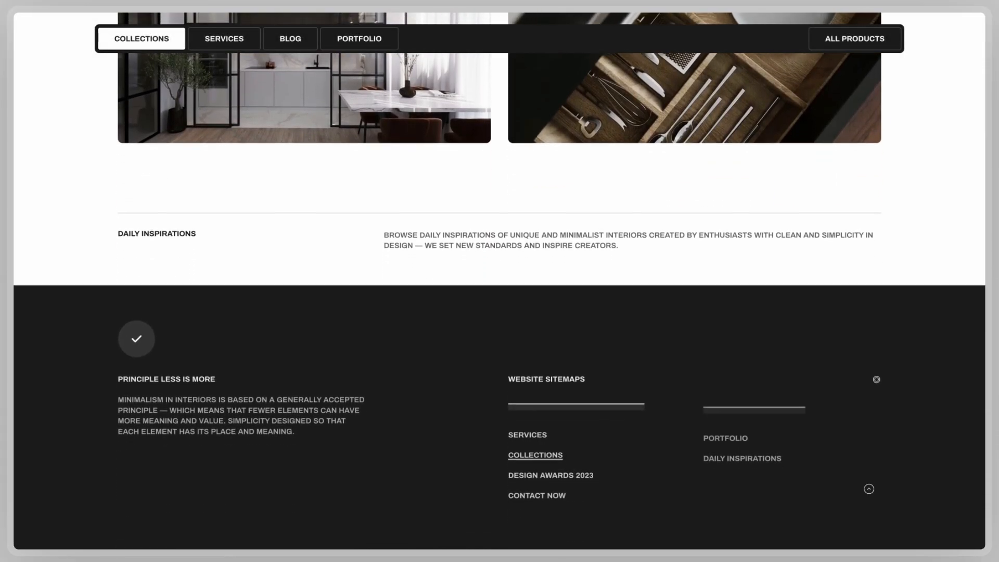
{"action": "scroll", "coordinate": [499, 281], "scroll_direction": "up", "scroll_amount": 1}
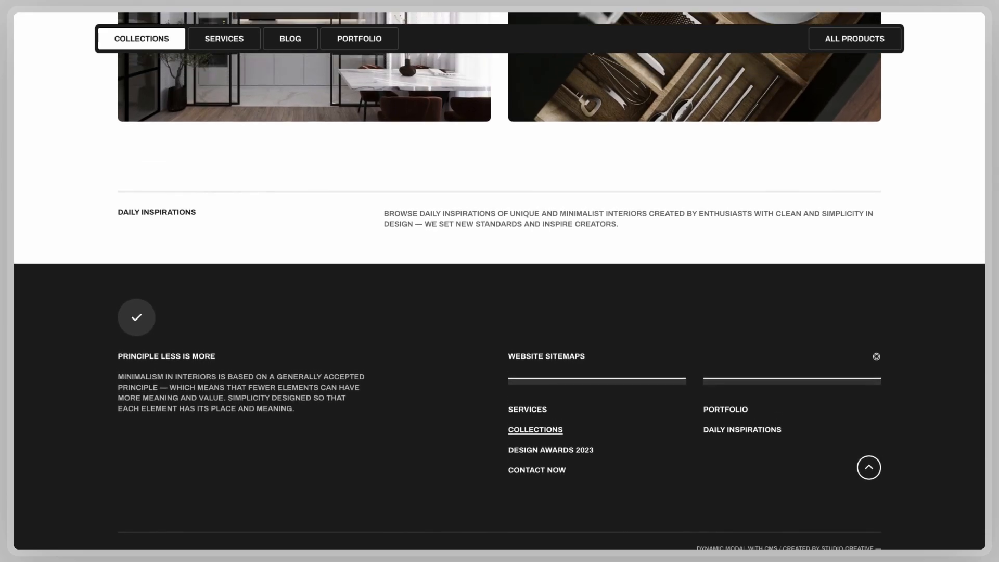
{"action": "scroll", "coordinate": [499, 281], "scroll_direction": "up", "scroll_amount": 5}
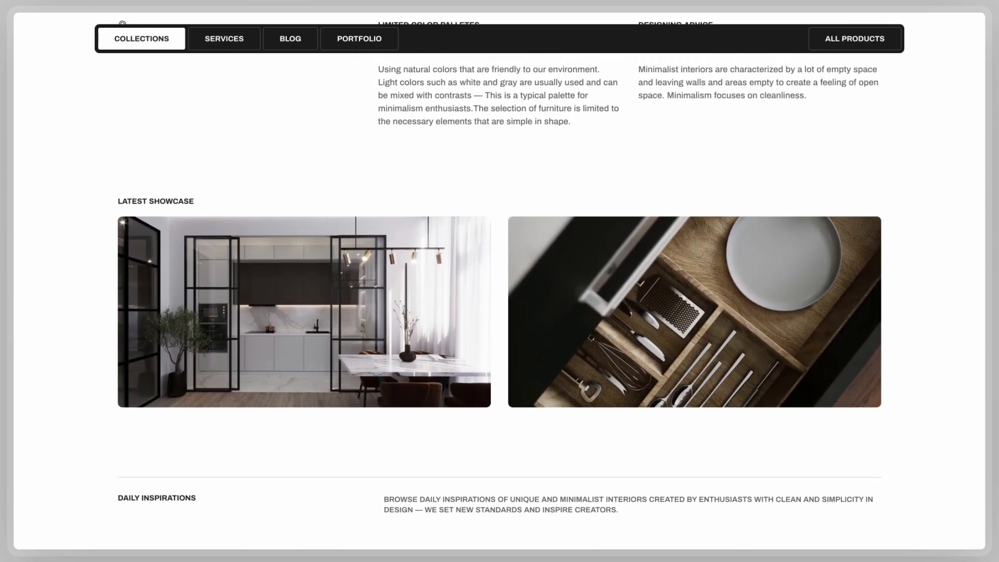
{"action": "scroll", "coordinate": [499, 281], "scroll_direction": "down", "scroll_amount": 5}
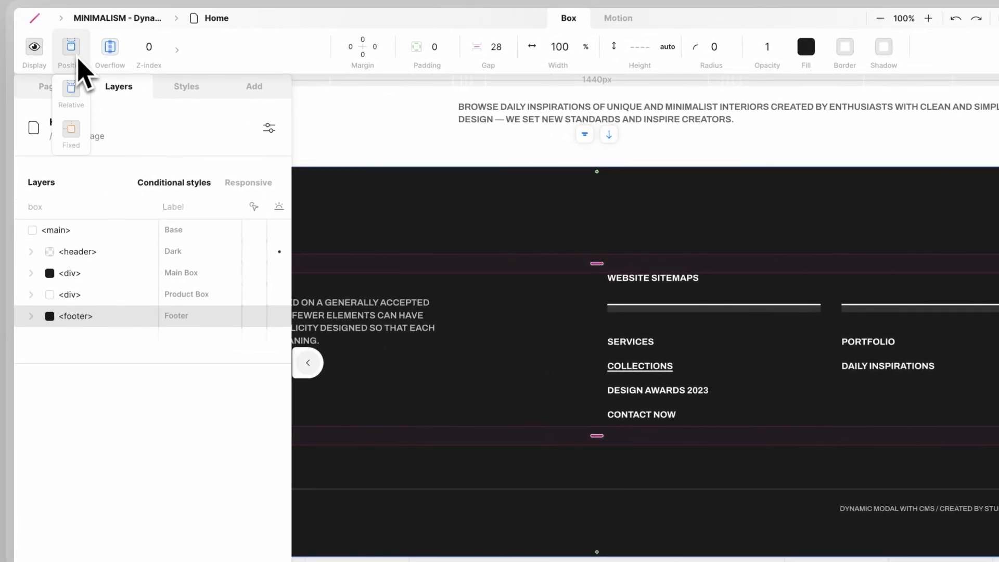
Step: Make the Footer's position fixed and set its z-index to 5
{"action": "left_click", "coordinate": [80, 133]}
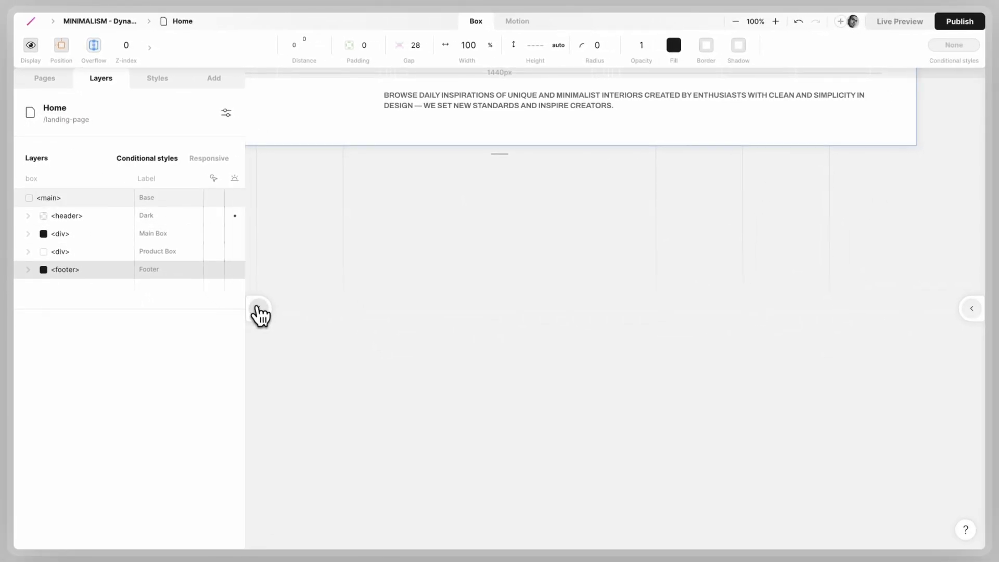
{"action": "left_click", "coordinate": [257, 308]}
{"action": "scroll", "coordinate": [268, 291], "scroll_direction": "up", "scroll_amount": 15}
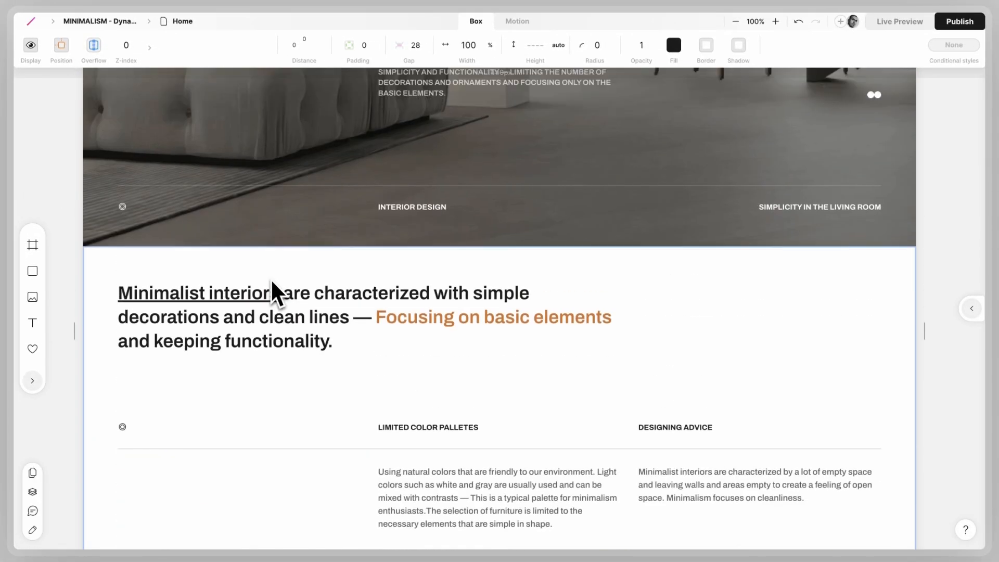
{"action": "scroll", "coordinate": [271, 279], "scroll_direction": "up", "scroll_amount": 8}
{"action": "left_click", "coordinate": [126, 51]}
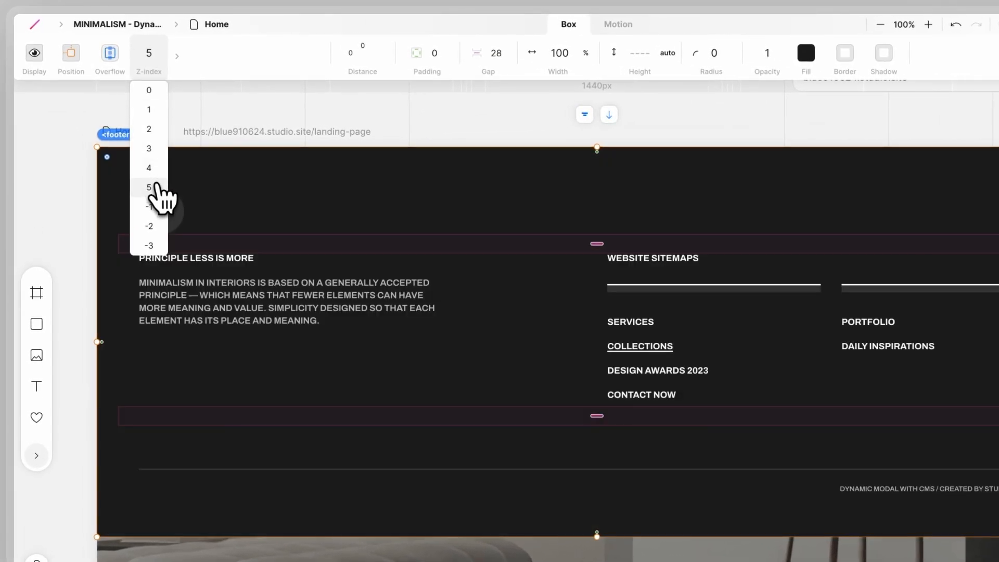
{"action": "left_click", "coordinate": [141, 177]}
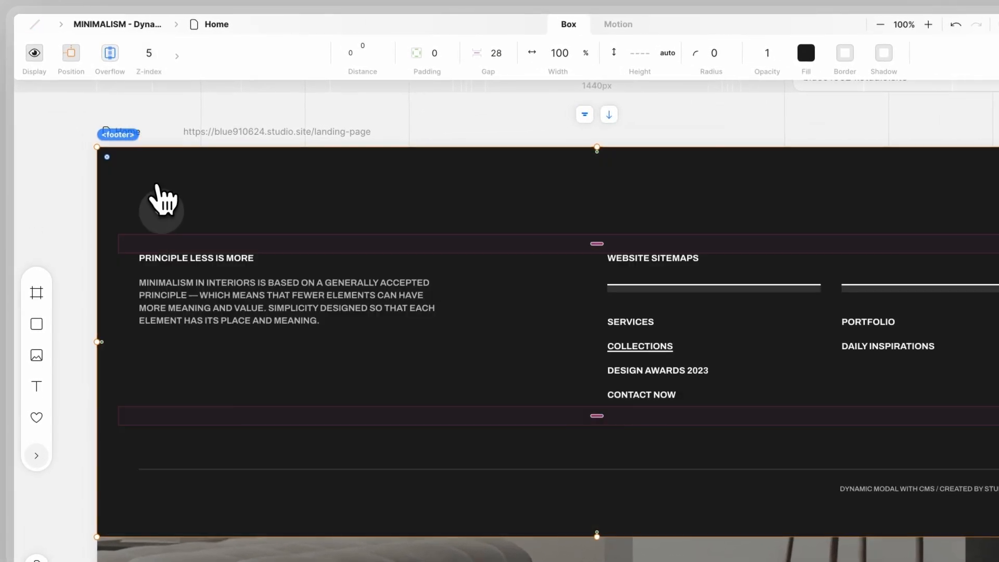
Step: Move the fixed footer down the page until it anchors to the bottom edge, at a bottom distance of about 760
{"action": "left_click_drag", "start_coordinate": [317, 178], "coordinate": [316, 208]}
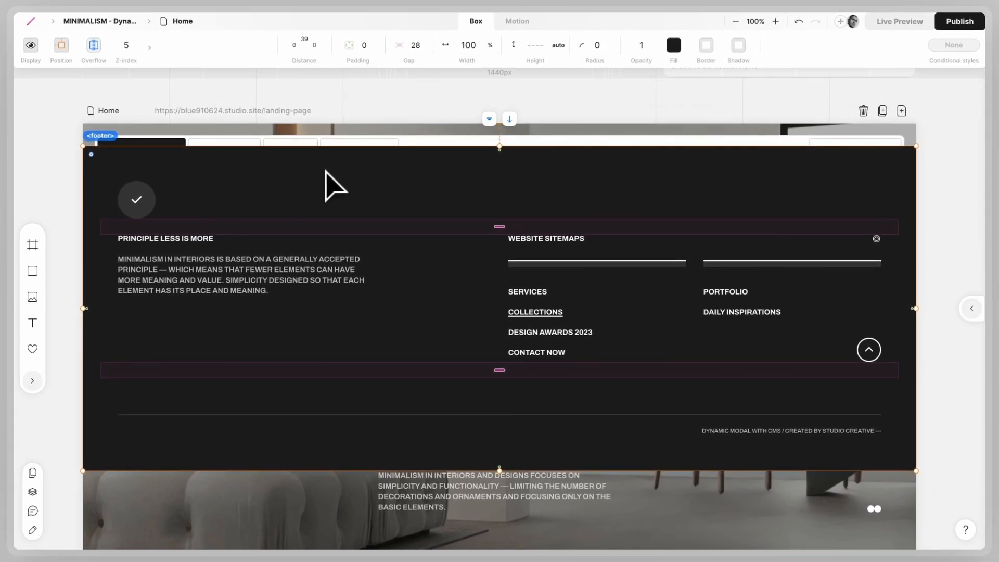
{"action": "key", "text": "shift+Down"}
{"action": "key", "text": "shift+Down"}
{"action": "key", "text": "shift+Down"}
{"action": "key", "text": "shift+Down"}
{"action": "key", "text": "shift+Down"}
{"action": "key", "text": "shift+Down"}
{"action": "key", "text": "shift+Down"}
{"action": "key", "text": "shift+Down"}
{"action": "key", "text": "shift+Down"}
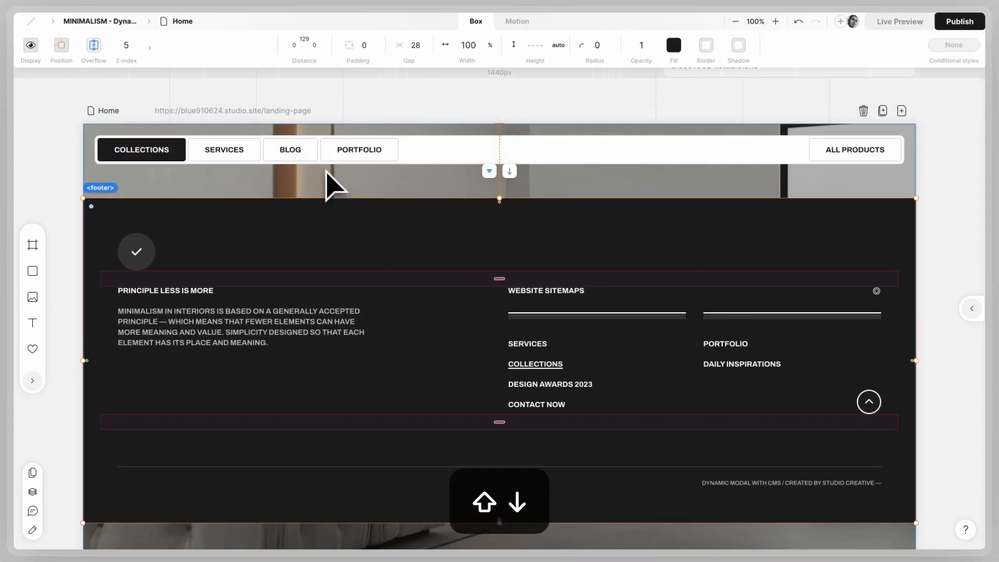
{"action": "key", "text": "shift+Down"}
{"action": "key", "text": "shift+Down"}
{"action": "key", "text": "shift+Down"}
{"action": "key", "text": "shift+Down"}
{"action": "key", "text": "shift+Down"}
{"action": "key", "text": "shift+Down"}
{"action": "key", "text": "shift+Down"}
{"action": "key", "text": "shift+Down"}
{"action": "key", "text": "shift+Down"}
{"action": "key", "text": "shift+Down"}
{"action": "key", "text": "shift+Down"}
{"action": "key", "text": "shift+Down"}
{"action": "key", "text": "shift+Down"}
{"action": "key", "text": "shift+Down"}
{"action": "key", "text": "shift+Down"}
{"action": "key", "text": "shift+Down"}
{"action": "key", "text": "shift+Down"}
{"action": "key", "text": "shift+Down"}
{"action": "key", "text": "shift+Down"}
{"action": "key", "text": "shift+Down"}
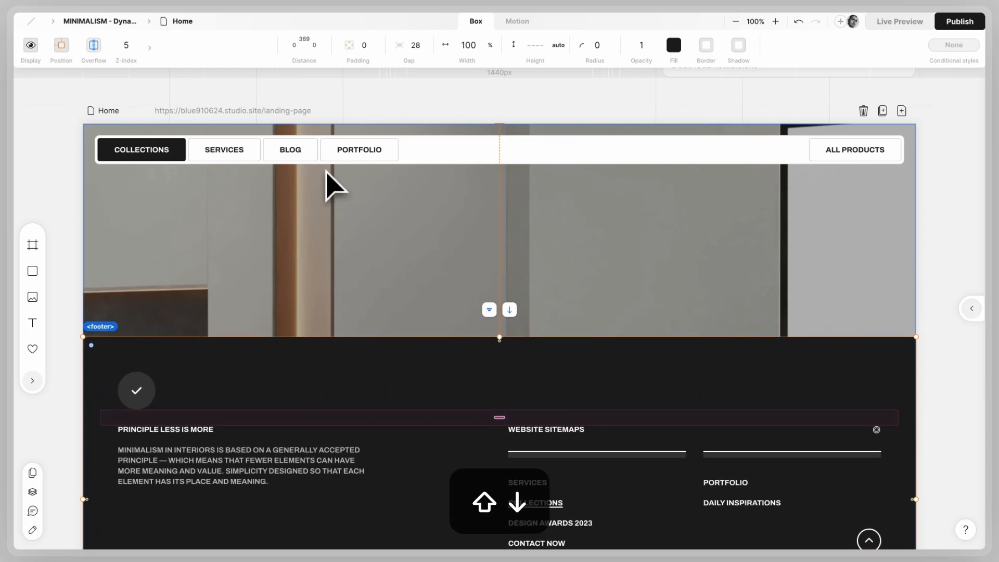
{"action": "key", "text": "shift+Down"}
{"action": "scroll", "coordinate": [327, 172], "scroll_direction": "down", "scroll_amount": 5}
{"action": "left_click_drag", "start_coordinate": [356, 123], "coordinate": [362, 206]}
{"action": "left_click_drag", "start_coordinate": [364, 242], "coordinate": [357, 256]}
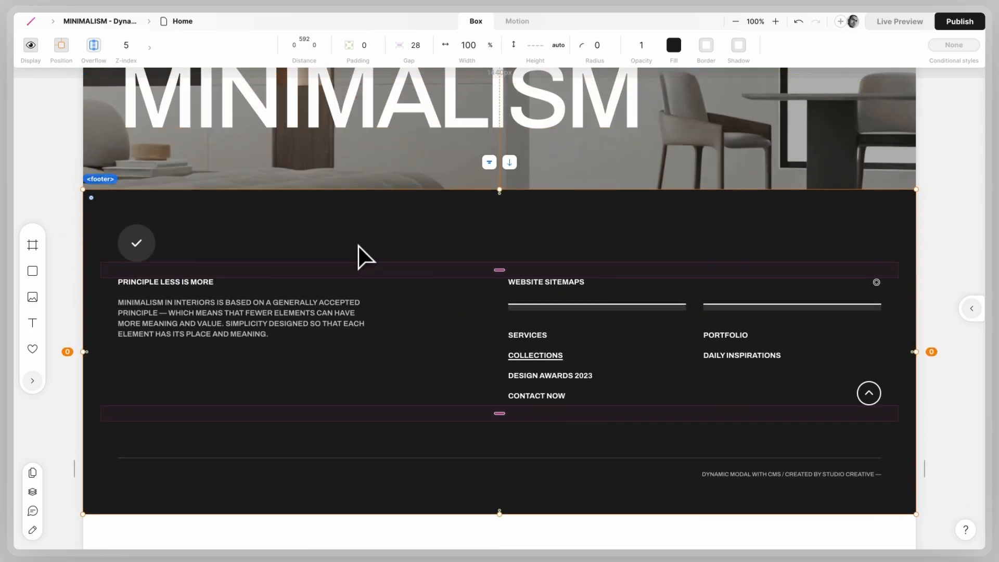
{"action": "scroll", "coordinate": [408, 174], "scroll_direction": "down", "scroll_amount": 5}
{"action": "left_click_drag", "start_coordinate": [408, 138], "coordinate": [404, 246]}
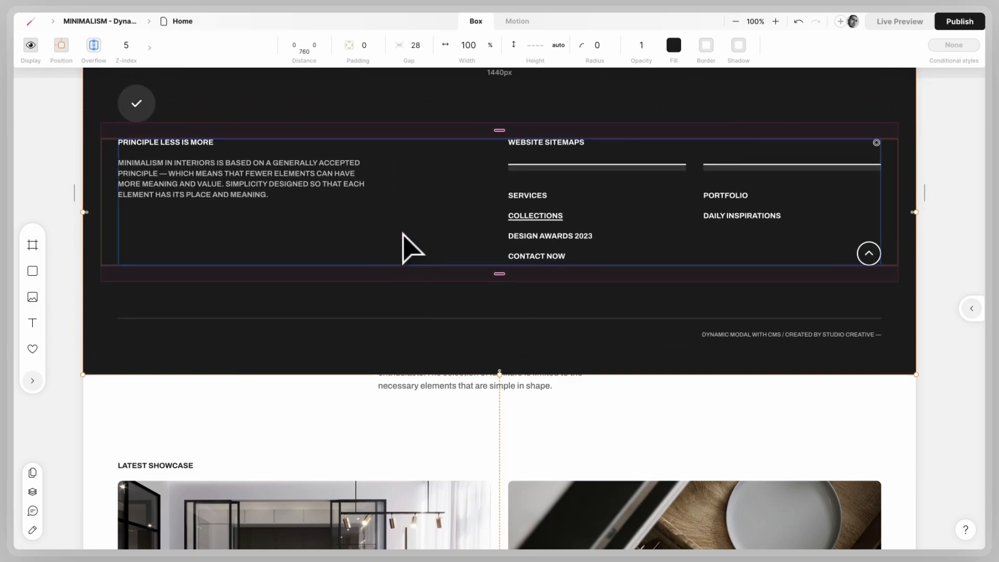
Step: Set the footer's bottom distance to 0
{"action": "left_click", "coordinate": [304, 50]}
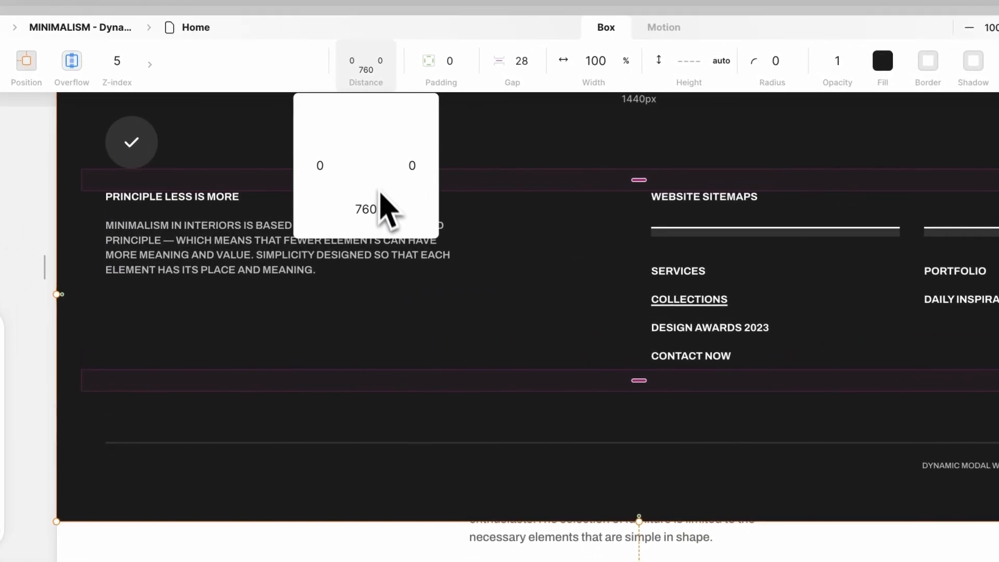
{"action": "left_click", "coordinate": [377, 209]}
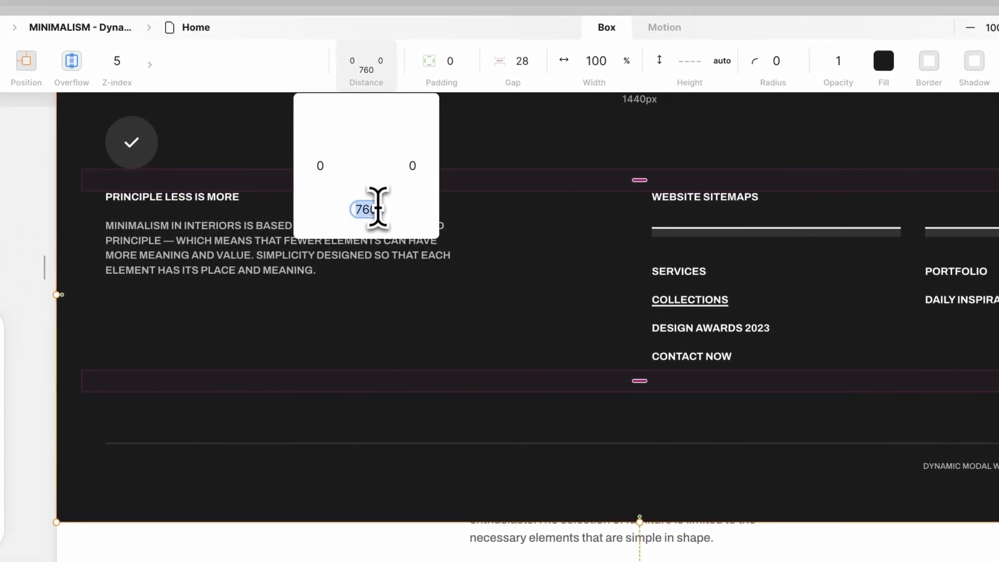
{"action": "key", "text": "Return"}
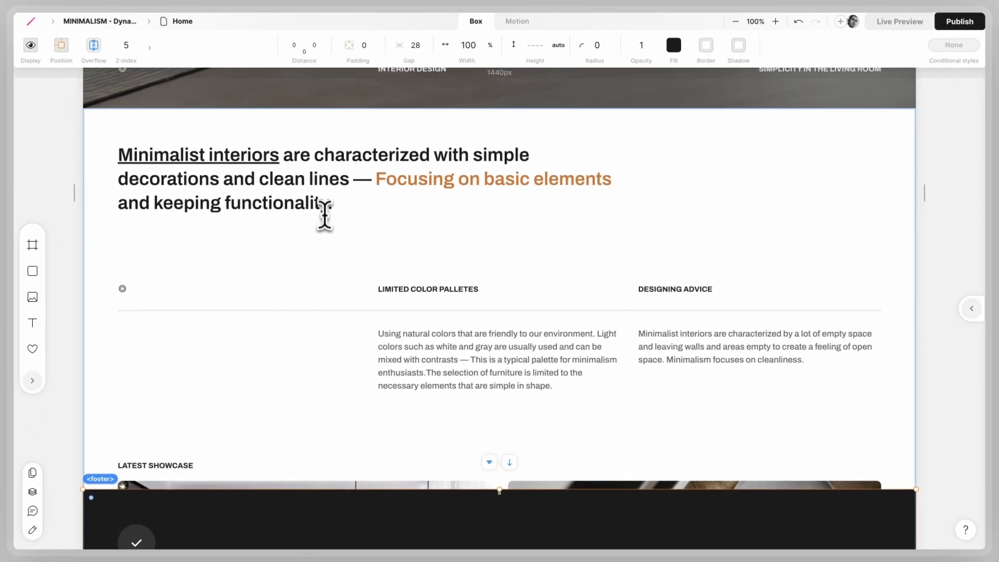
{"action": "scroll", "coordinate": [323, 217], "scroll_direction": "down", "scroll_amount": 6}
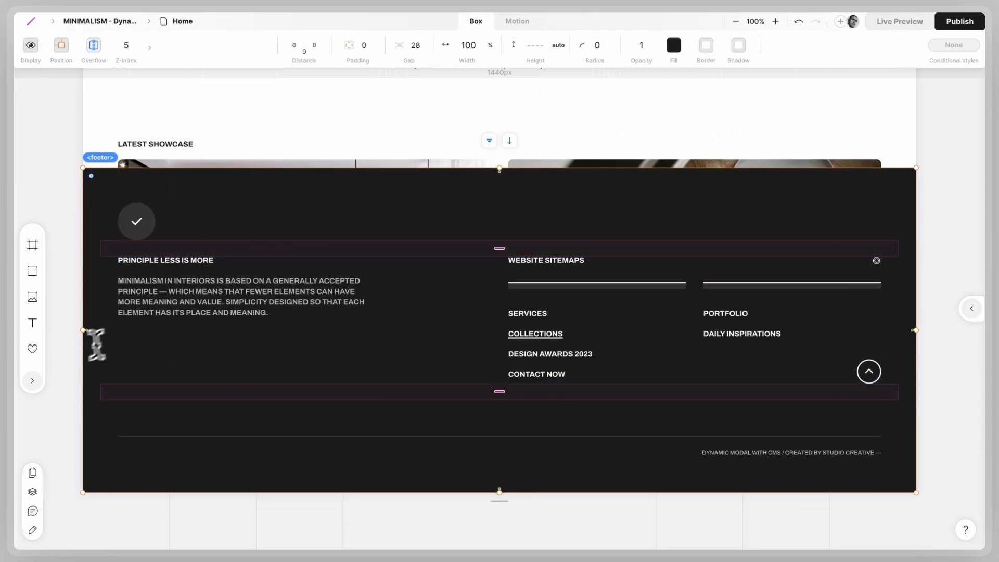
Step: Check the Product Box's z-index and set the Footer's z-index to 2 so it sits behind that box
{"action": "left_click", "coordinate": [32, 380]}
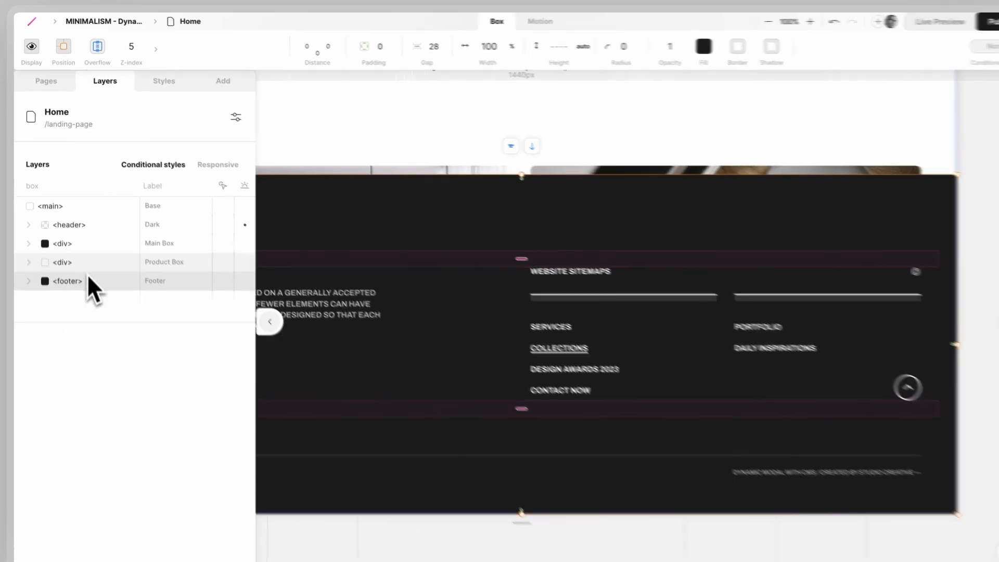
{"action": "left_click", "coordinate": [92, 266]}
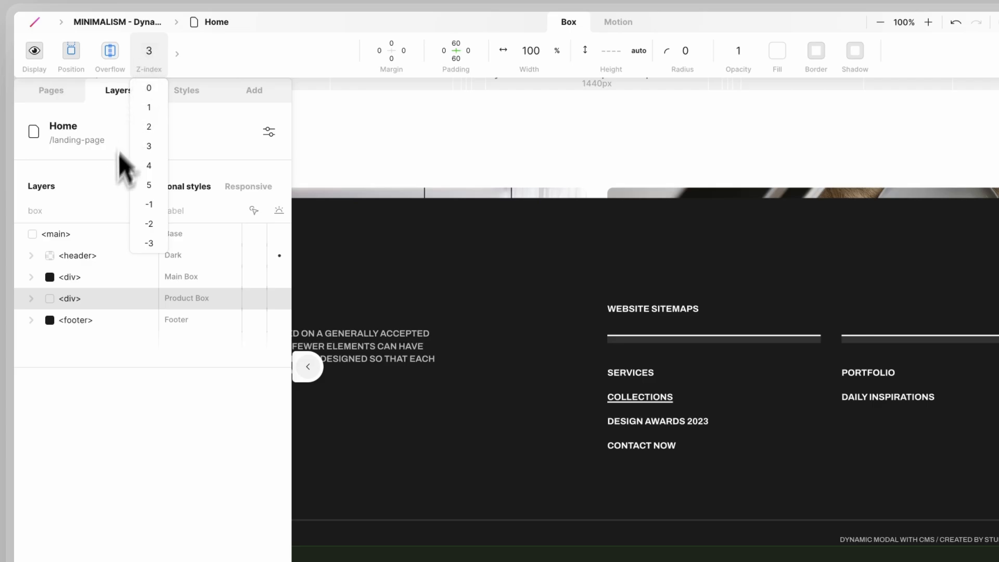
{"action": "left_click", "coordinate": [96, 323]}
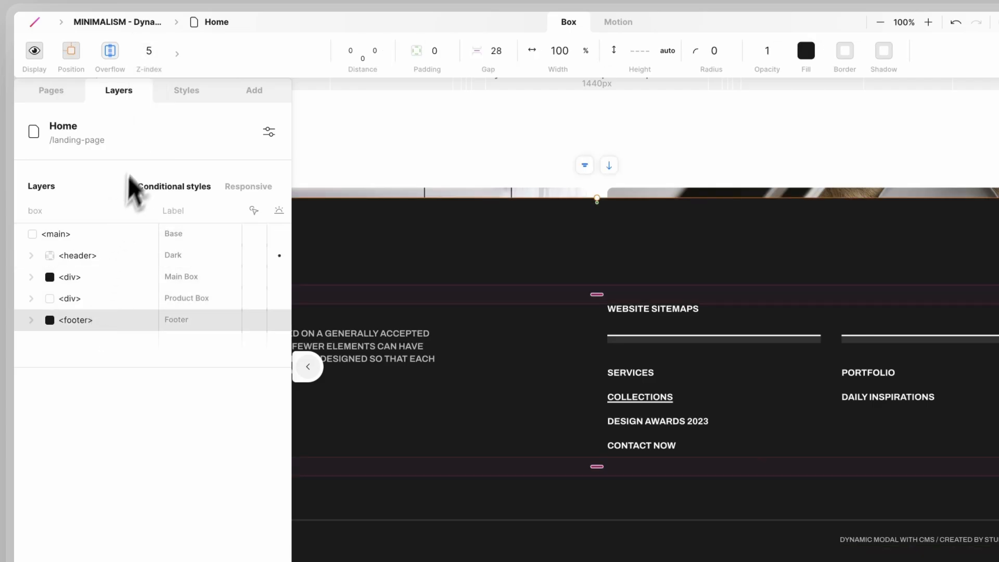
{"action": "left_click", "coordinate": [152, 102]}
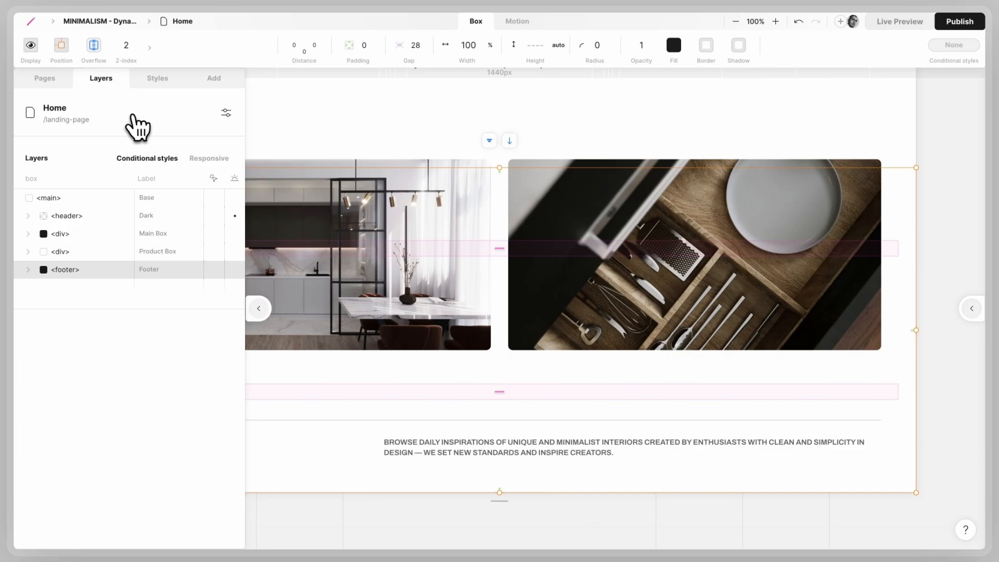
Step: Switch the Footer's height unit to px and give the Product Box a matching bottom margin of 561
{"action": "left_click", "coordinate": [558, 45]}
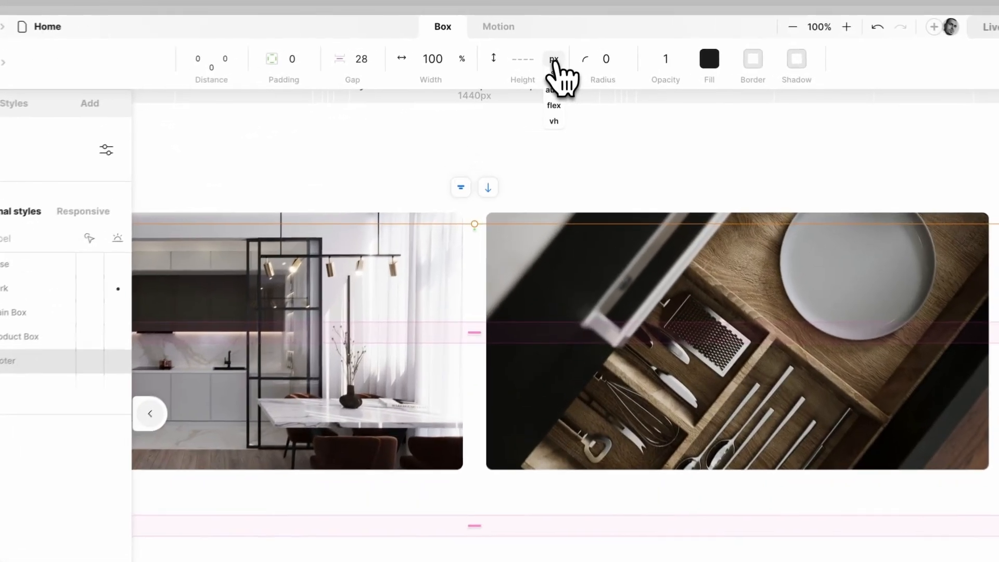
{"action": "left_click", "coordinate": [554, 60]}
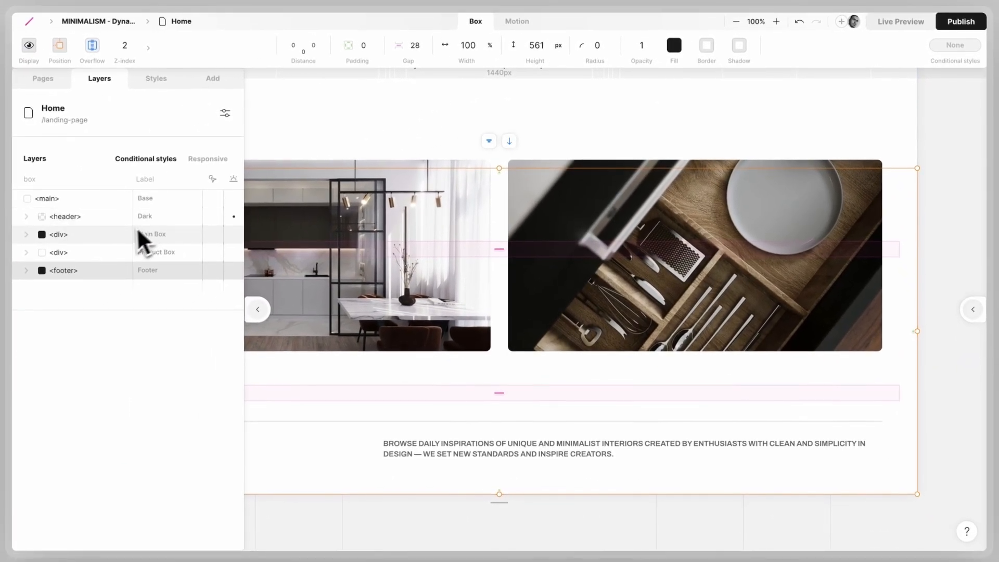
{"action": "left_click", "coordinate": [98, 252]}
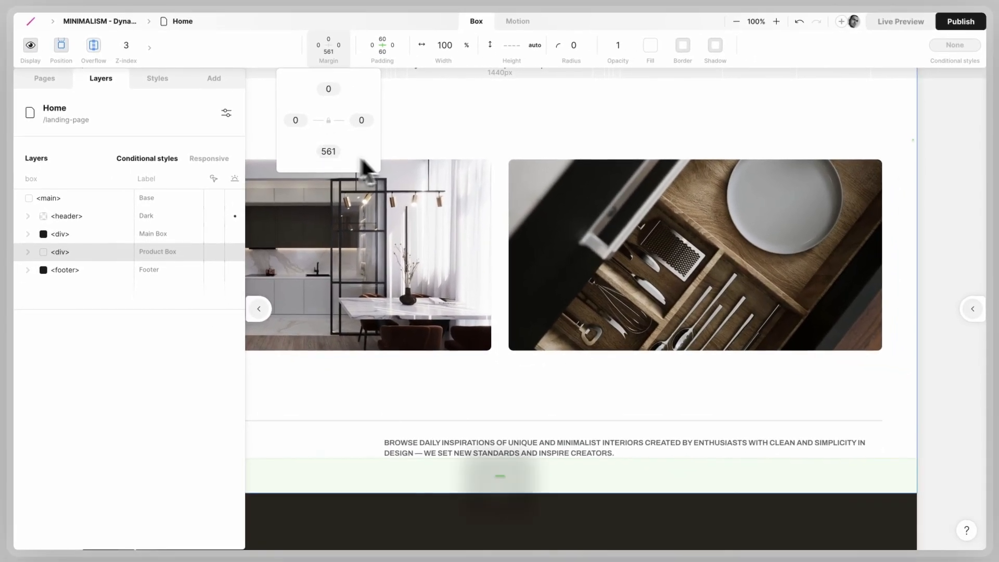
{"action": "scroll", "coordinate": [410, 157], "scroll_direction": "down", "scroll_amount": 5}
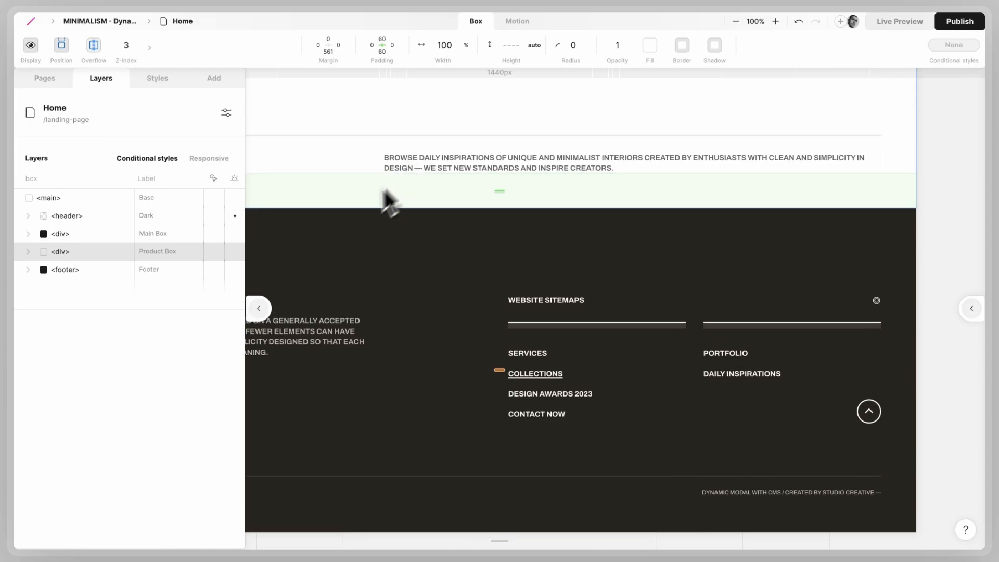
Step: Scroll up and down the end of the page in the live preview to check the footer reveal beneath the Product Box
{"action": "left_click", "coordinate": [258, 309]}
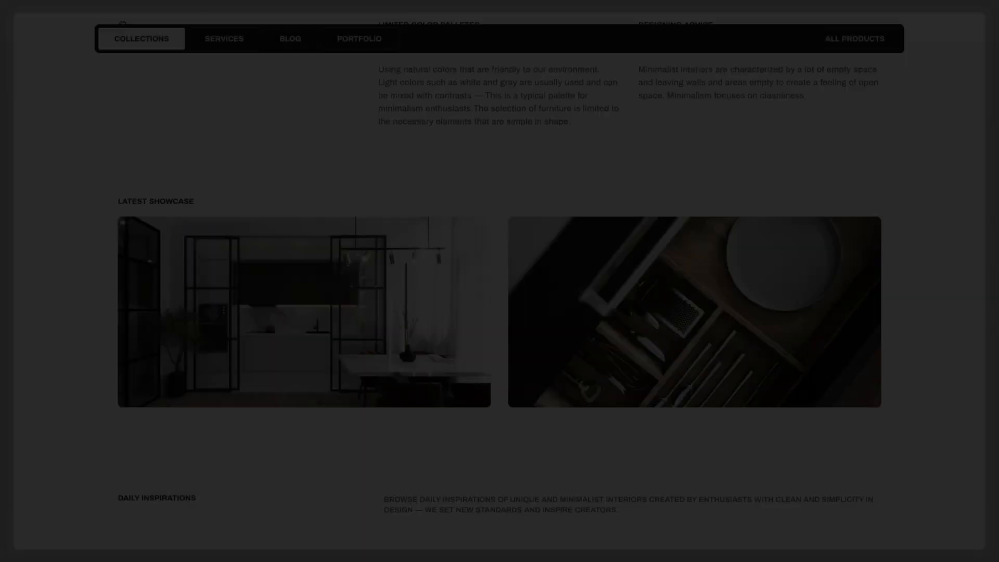
{"action": "scroll", "coordinate": [123, 17], "scroll_direction": "down", "scroll_amount": 6}
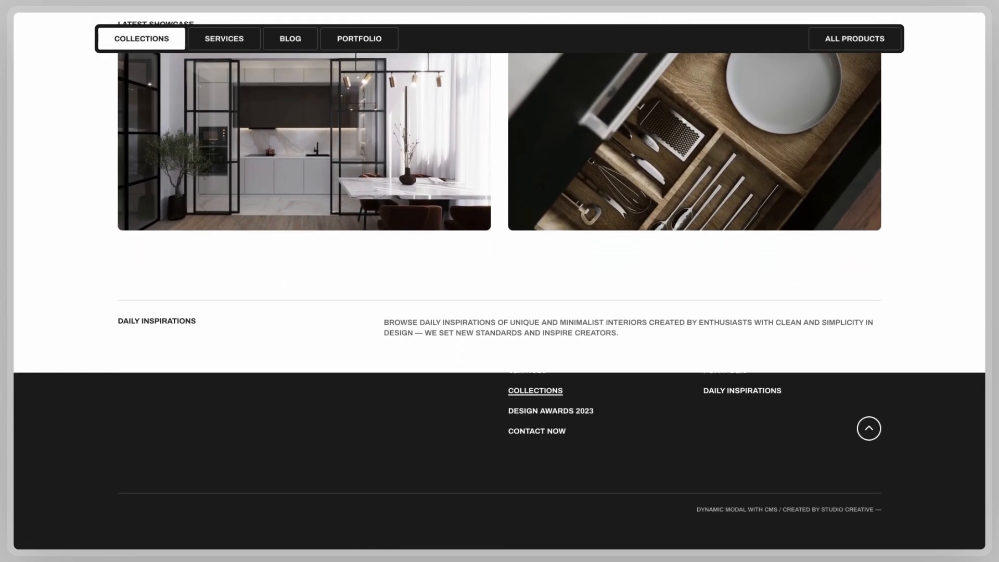
{"action": "scroll", "coordinate": [499, 208], "scroll_direction": "up", "scroll_amount": 4}
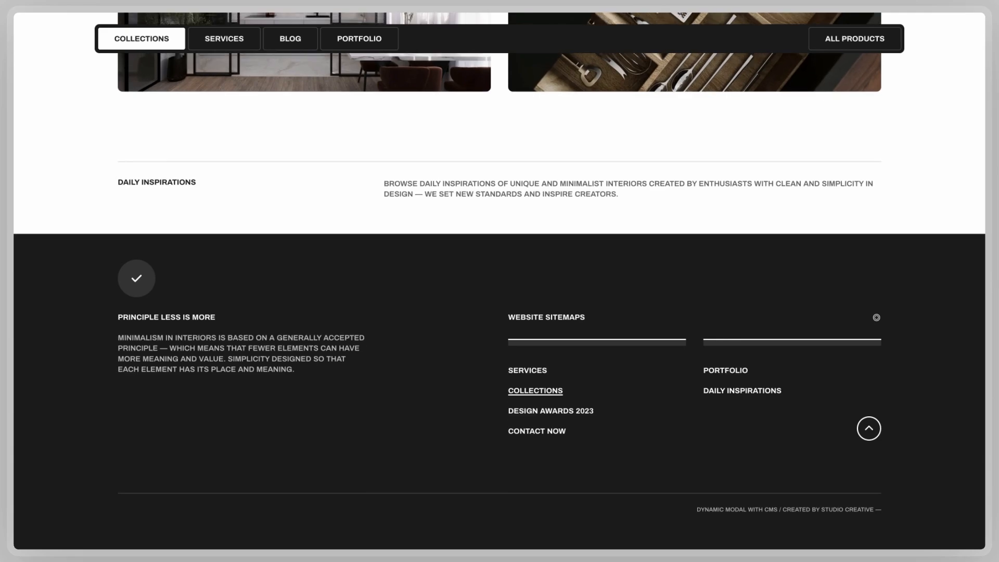
{"action": "scroll", "coordinate": [122, 17], "scroll_direction": "up", "scroll_amount": 3}
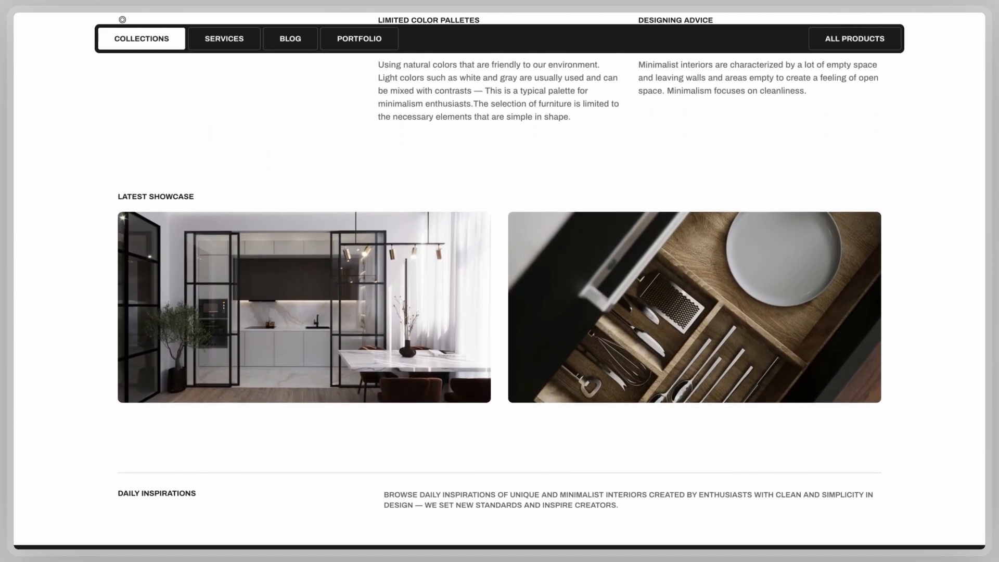
{"action": "scroll", "coordinate": [123, 17], "scroll_direction": "down", "scroll_amount": 6}
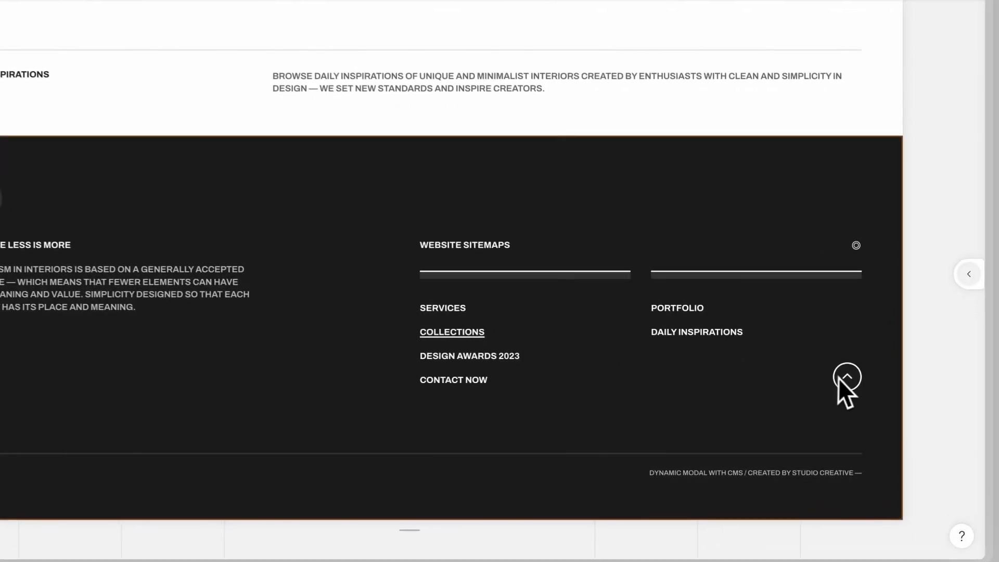
Step: Move the round up-arrow button's Box out of the Footer, placing it between the Product Box and Footer layers
{"action": "left_click", "coordinate": [842, 377]}
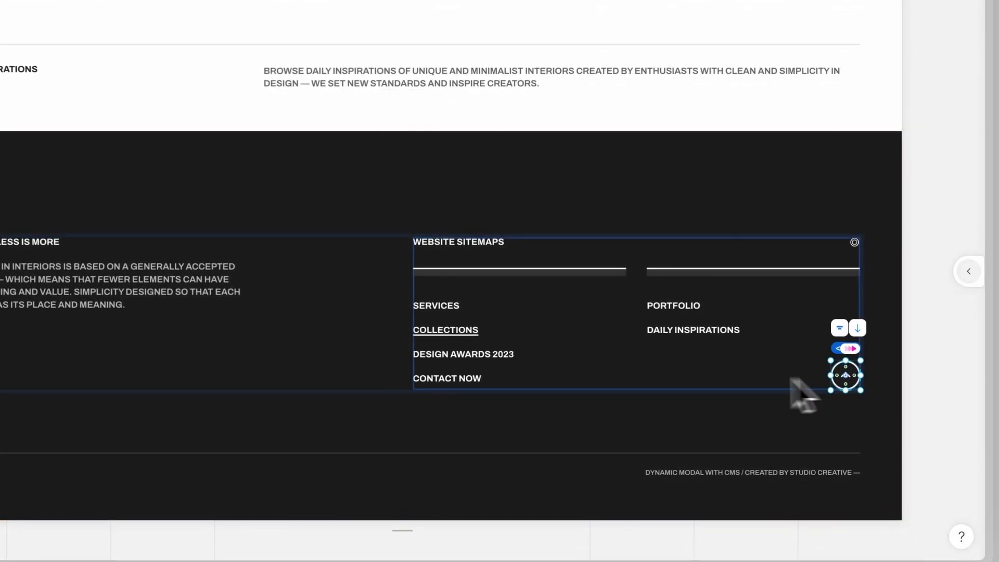
{"action": "left_click", "coordinate": [32, 380]}
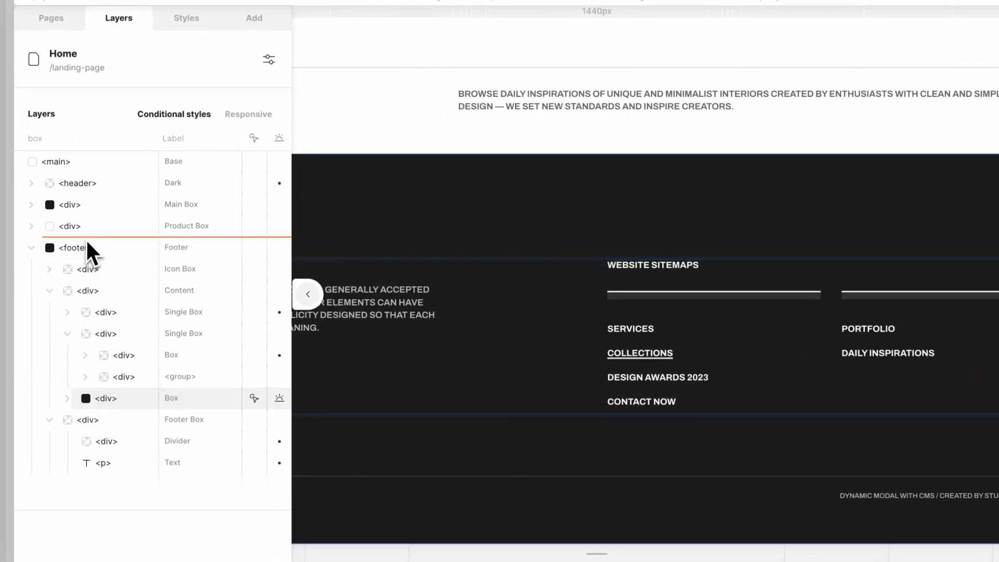
{"action": "left_click_drag", "start_coordinate": [85, 238], "coordinate": [86, 244]}
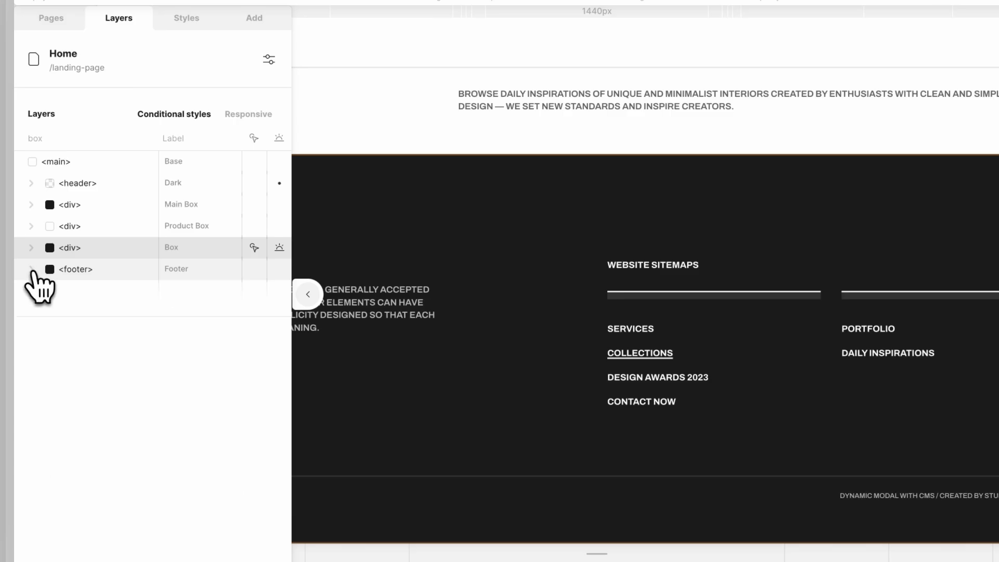
Step: Rename the round up-arrow button's Box layer as Scroll Top and place it near the Footer's bottom-right corner, with right and bottom distances of 40
{"action": "double_click", "coordinate": [172, 248]}
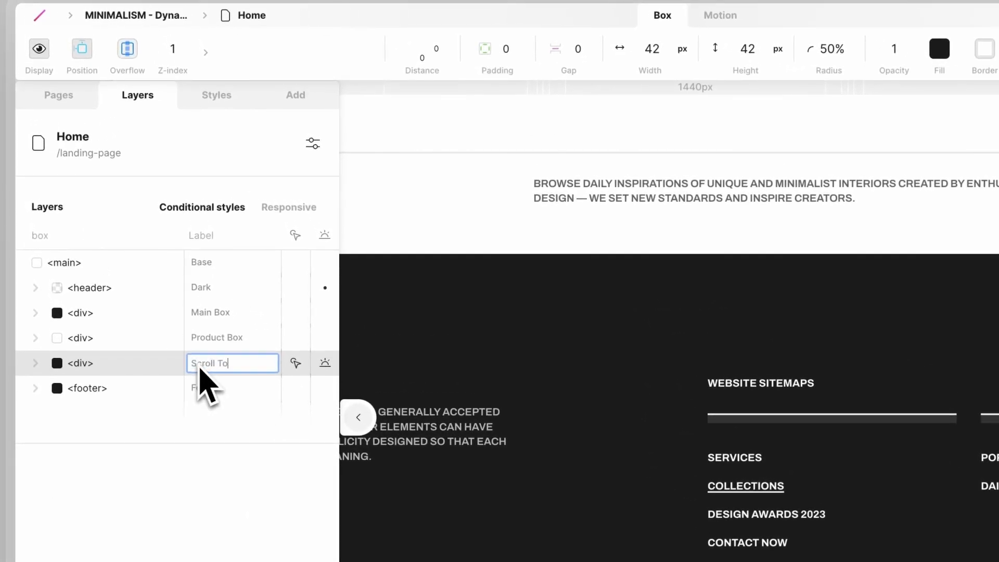
{"action": "key", "text": "Return"}
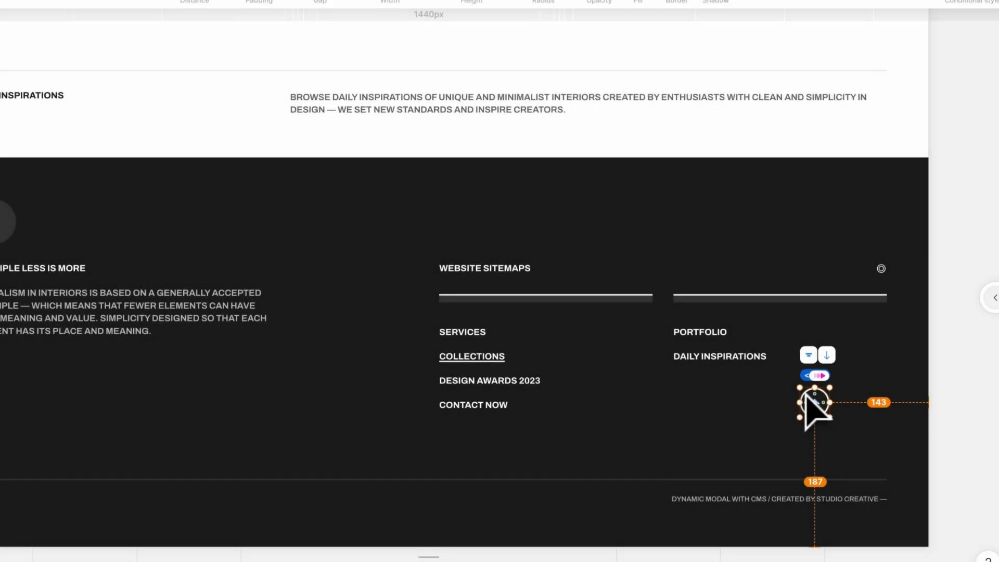
{"action": "left_click_drag", "start_coordinate": [849, 425], "coordinate": [877, 454]}
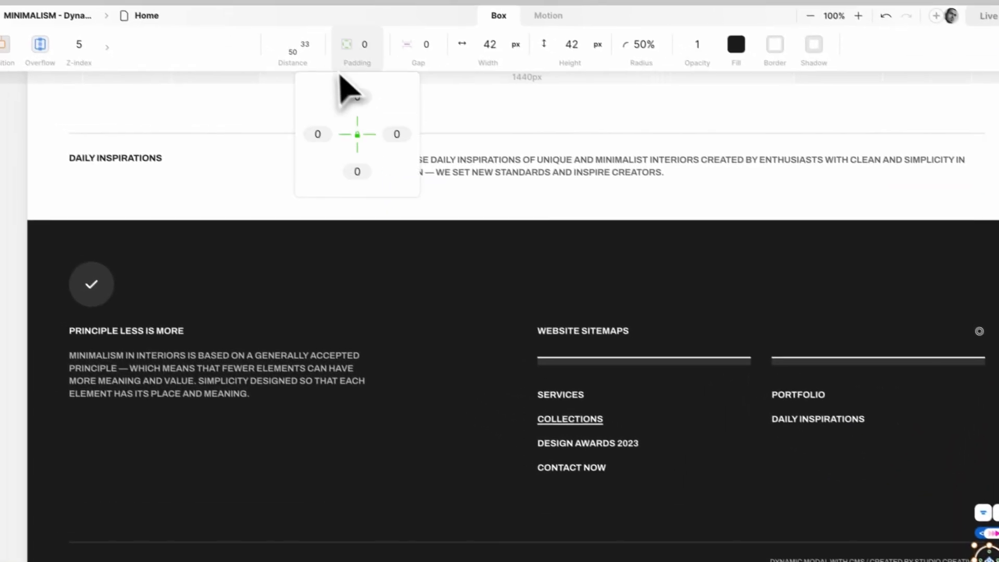
{"action": "mouse_move", "coordinate": [331, 62]}
{"action": "left_click", "coordinate": [348, 141]}
{"action": "type", "text": "40"}
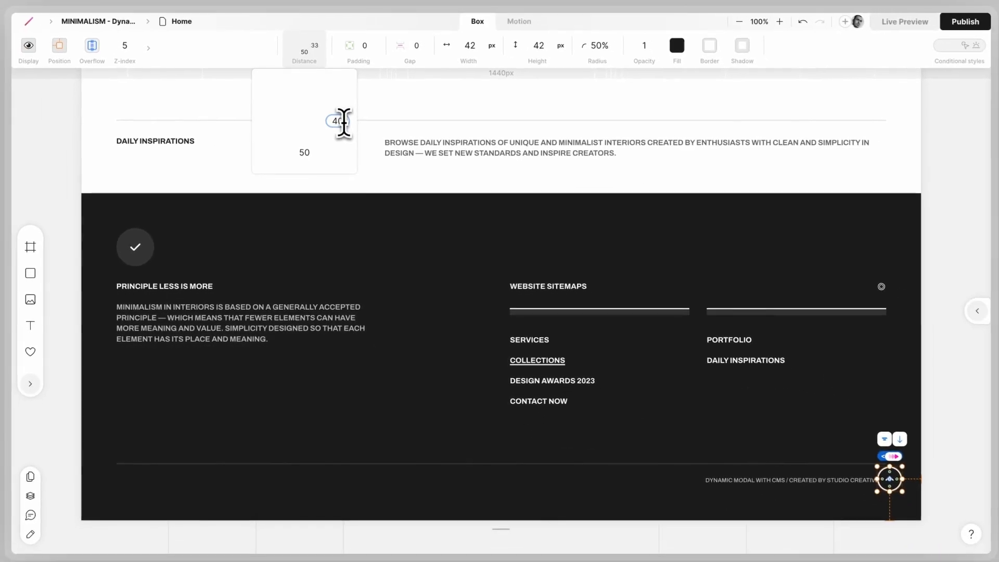
{"action": "key", "text": "Return"}
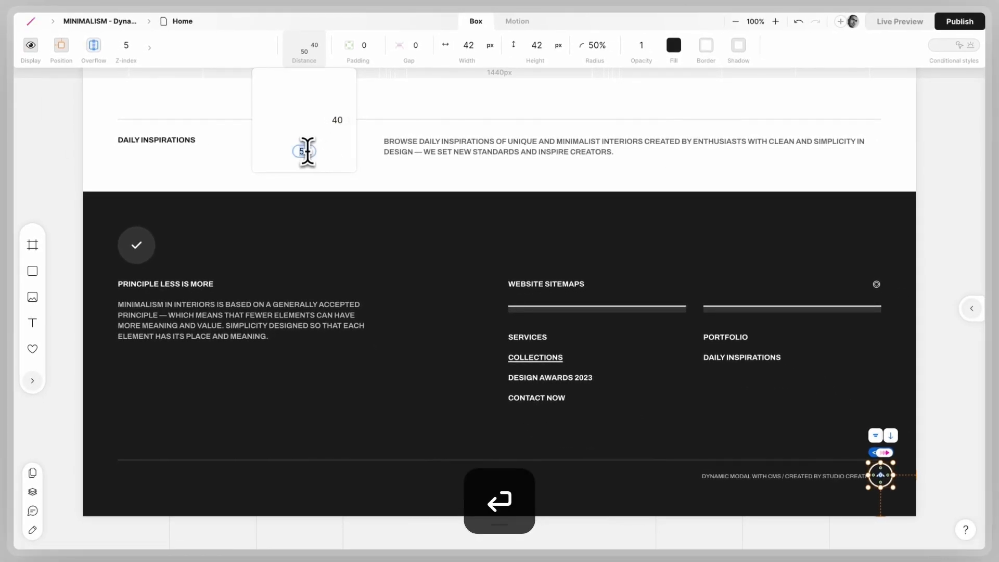
{"action": "key", "text": "Return"}
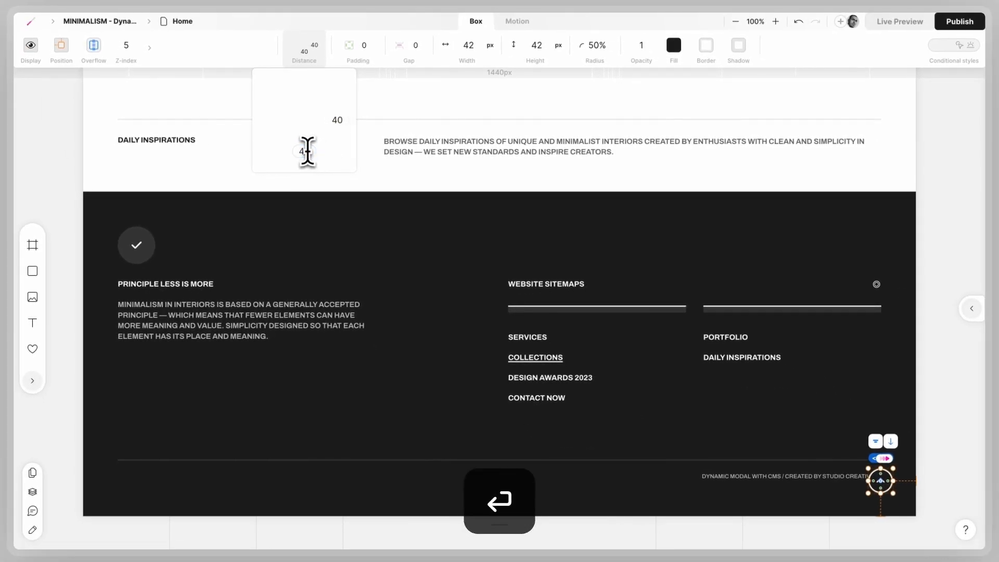
{"action": "left_click", "coordinate": [938, 373]}
Step: Give the Main Box that holds the MINIMALISM hero section the element ID main
{"action": "scroll", "coordinate": [945, 388], "scroll_direction": "up", "scroll_amount": 20}
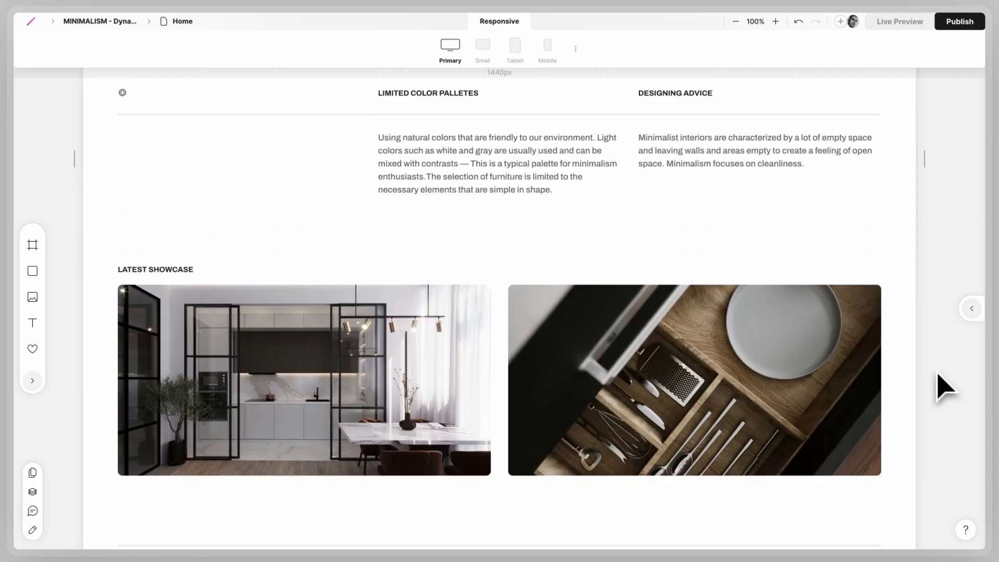
{"action": "scroll", "coordinate": [944, 387], "scroll_direction": "up", "scroll_amount": 5}
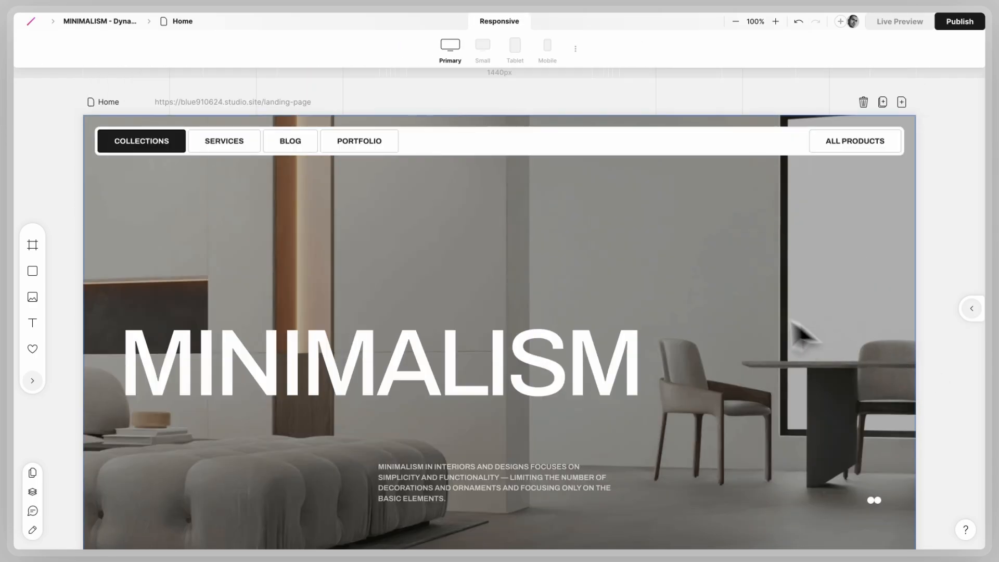
{"action": "left_click", "coordinate": [624, 270]}
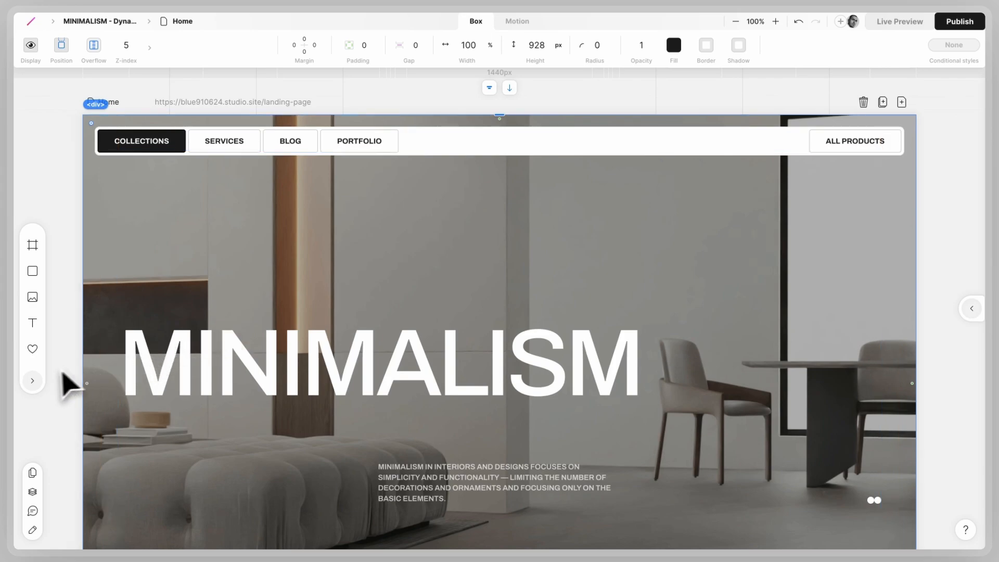
{"action": "left_click", "coordinate": [33, 381]}
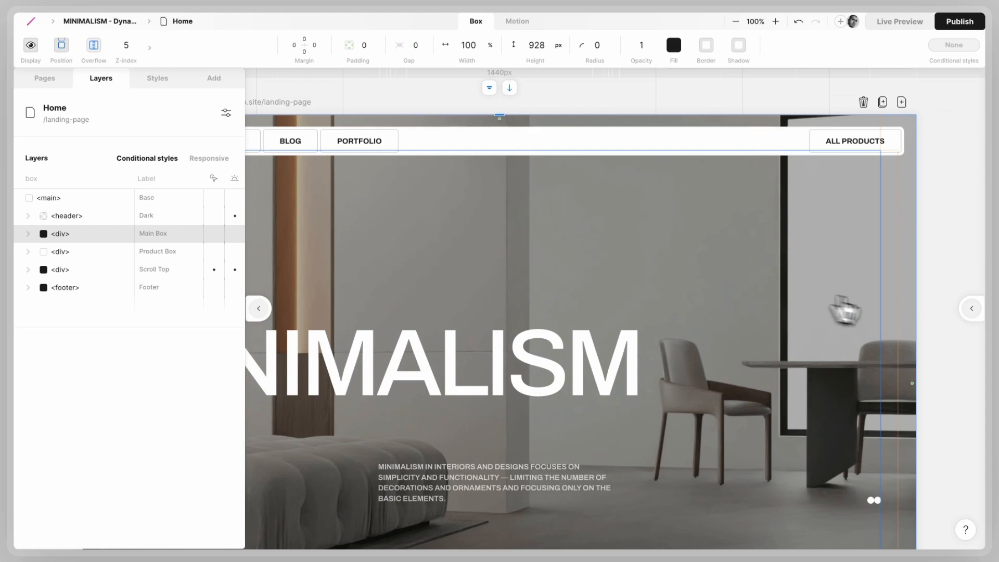
{"action": "left_click", "coordinate": [970, 309]}
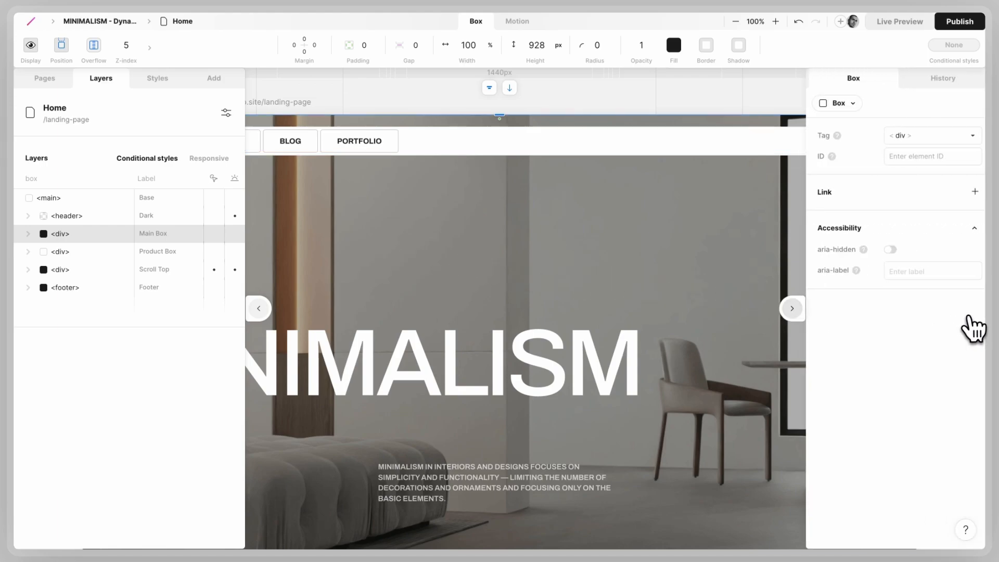
{"action": "left_click", "coordinate": [909, 158]}
{"action": "type", "text": "main"}
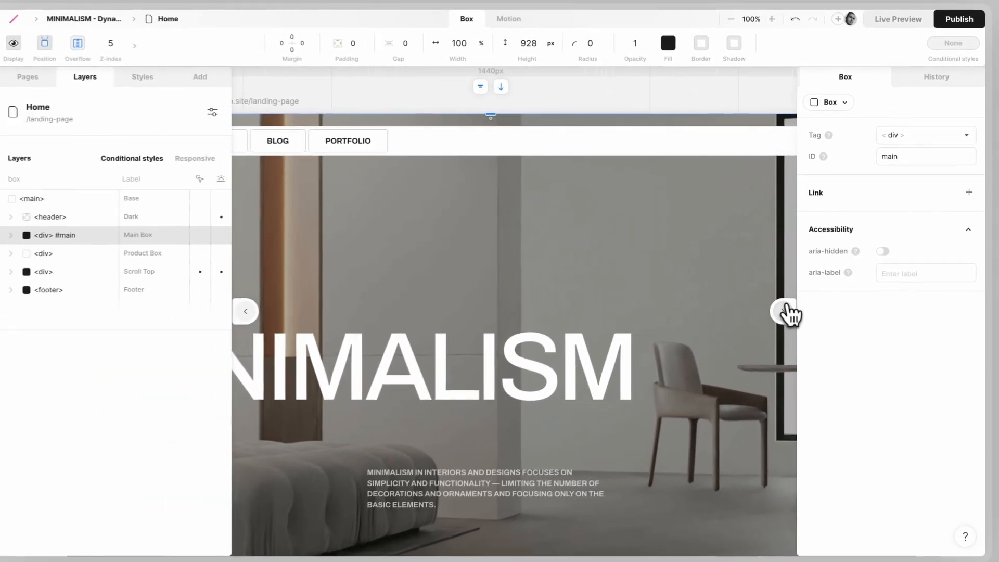
{"action": "left_click", "coordinate": [746, 339]}
Step: Add a link to the #main anchor on the round Scroll Top button in the footer area
{"action": "scroll", "coordinate": [795, 315], "scroll_direction": "down", "scroll_amount": 15}
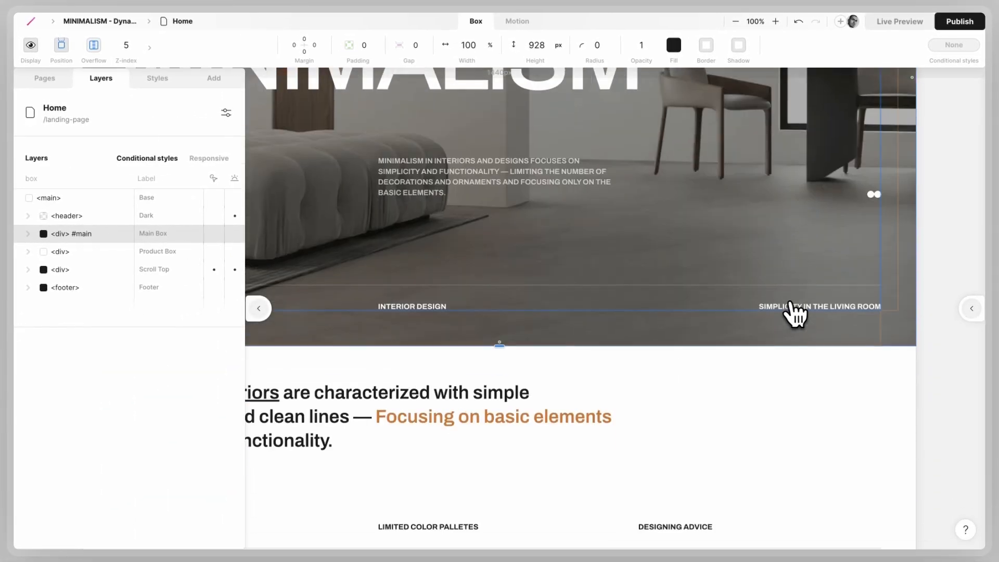
{"action": "scroll", "coordinate": [795, 314], "scroll_direction": "down", "scroll_amount": 5}
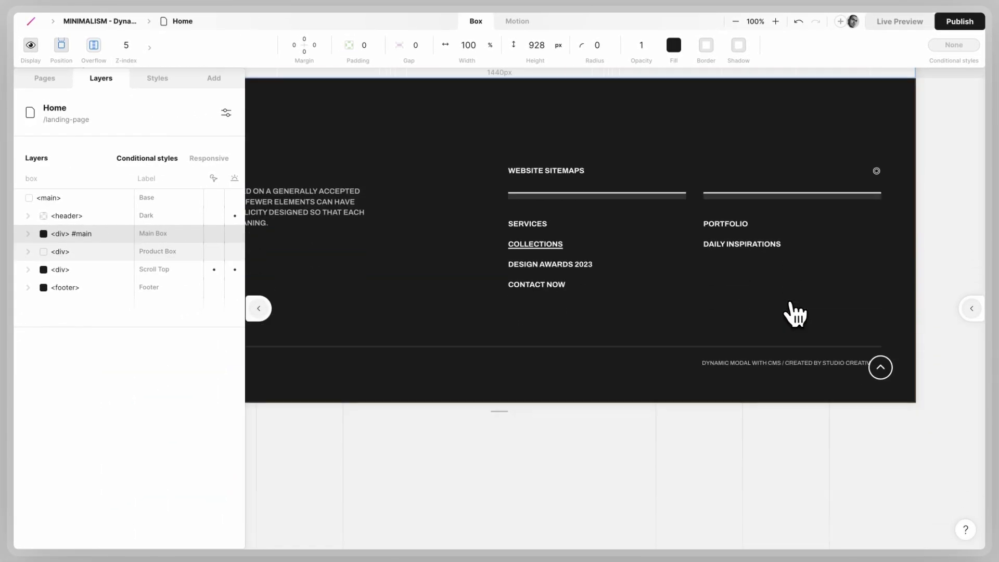
{"action": "left_click", "coordinate": [878, 370]}
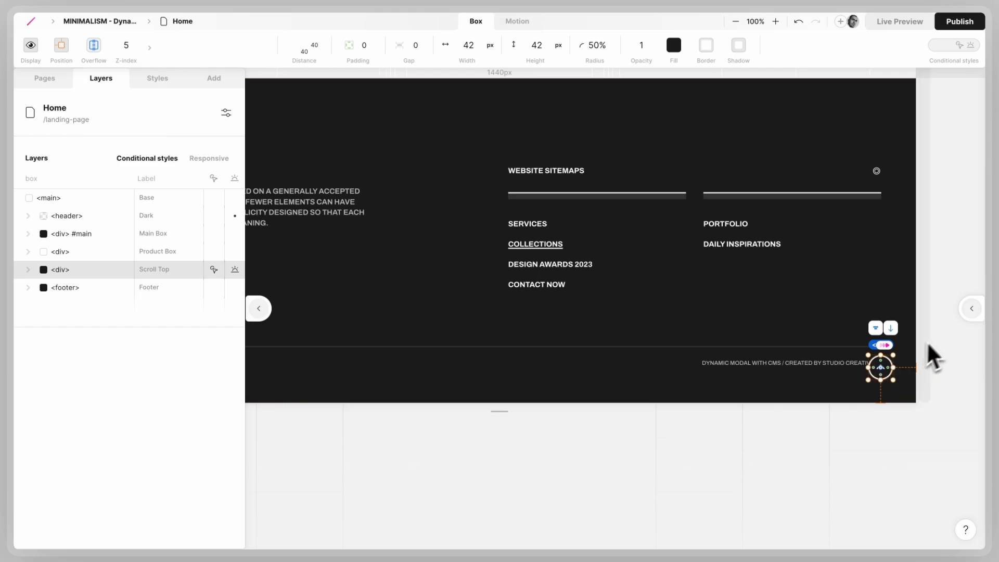
{"action": "left_click", "coordinate": [971, 313]}
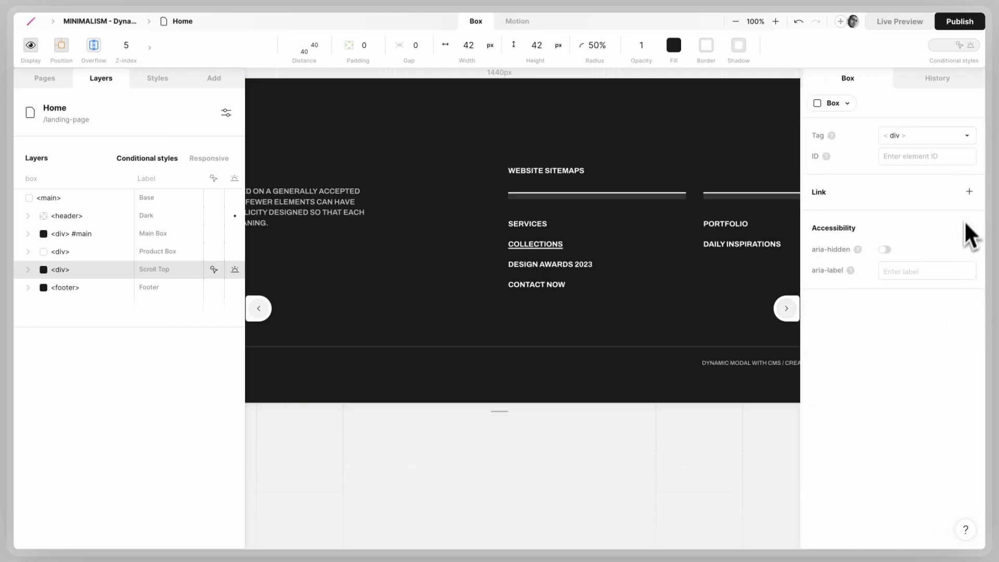
{"action": "left_click", "coordinate": [969, 193]}
{"action": "left_click", "coordinate": [885, 216]}
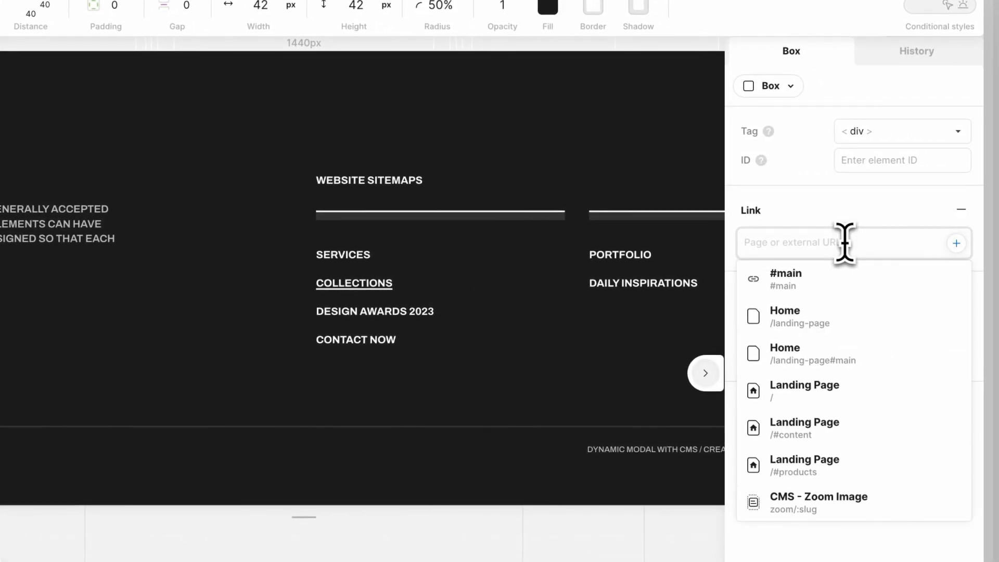
{"action": "left_click", "coordinate": [806, 281]}
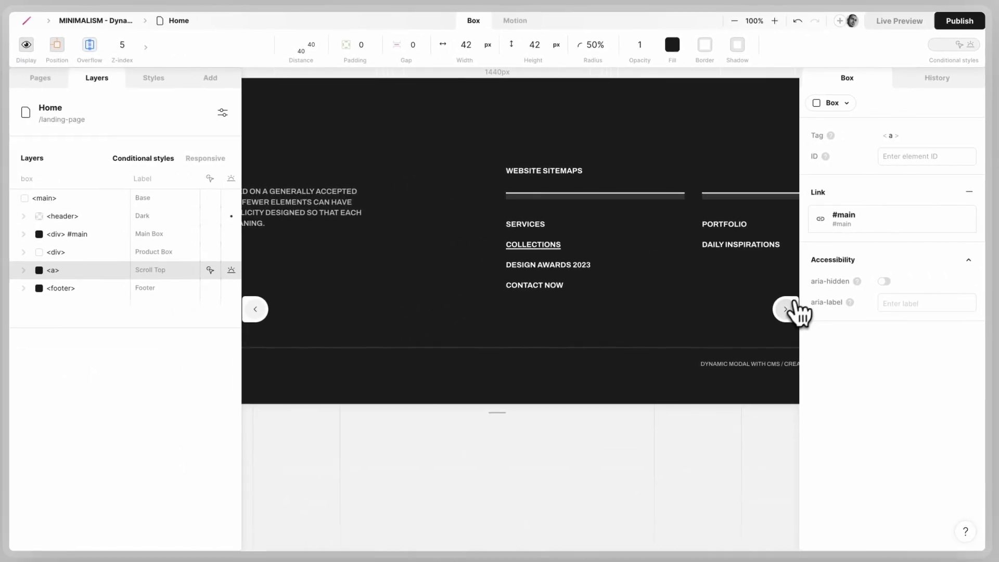
{"action": "left_click", "coordinate": [790, 309]}
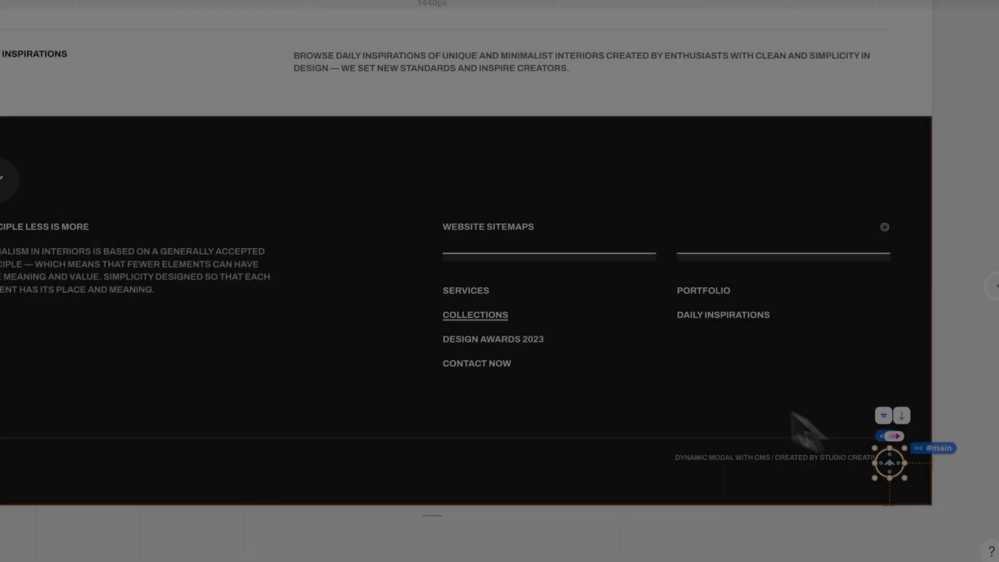
Step: Scroll through the page in the live preview to check the header change, the footer reveal and the Scroll Top button
{"action": "left_click", "coordinate": [121, 54]}
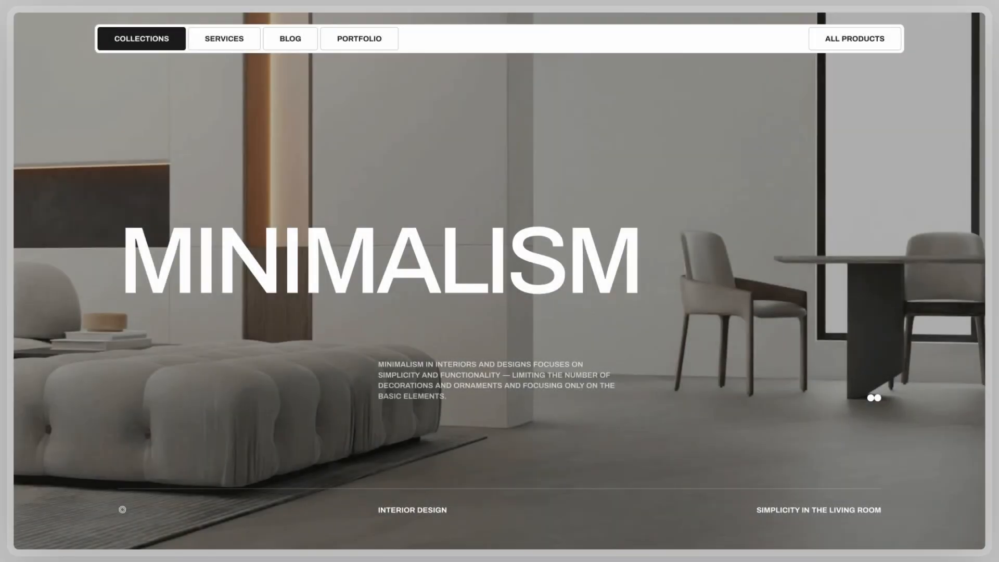
{"action": "scroll", "coordinate": [500, 281], "scroll_direction": "down", "scroll_amount": 1}
{"action": "scroll", "coordinate": [499, 281], "scroll_direction": "down", "scroll_amount": 10}
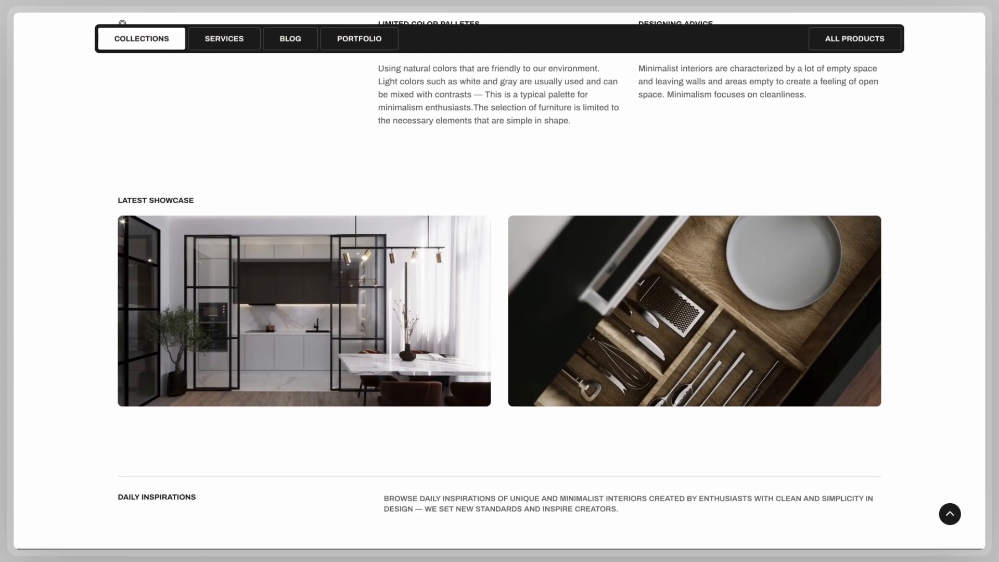
{"action": "scroll", "coordinate": [500, 281], "scroll_direction": "down", "scroll_amount": 2}
{"action": "scroll", "coordinate": [500, 281], "scroll_direction": "down", "scroll_amount": 4}
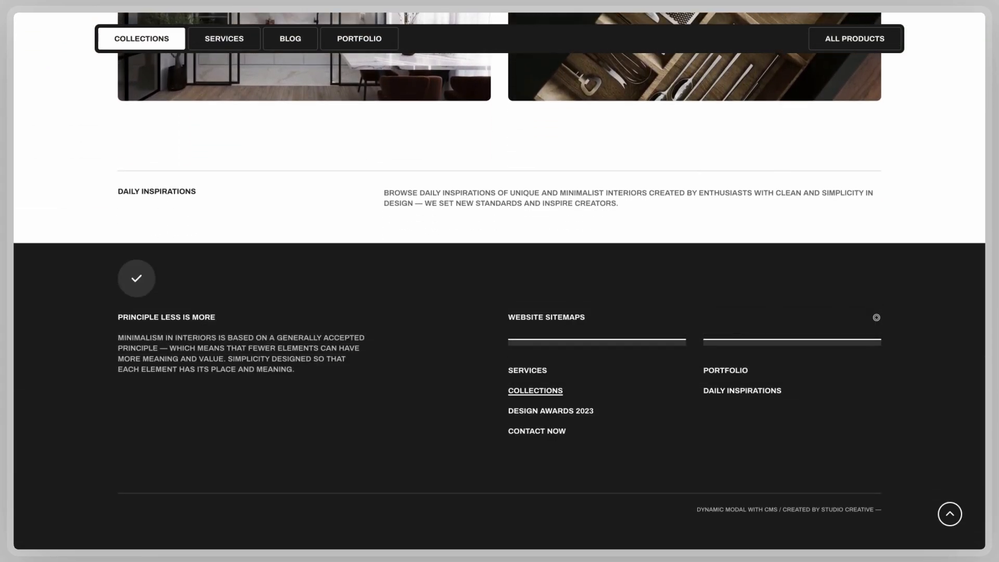
{"action": "scroll", "coordinate": [499, 281], "scroll_direction": "up", "scroll_amount": 6}
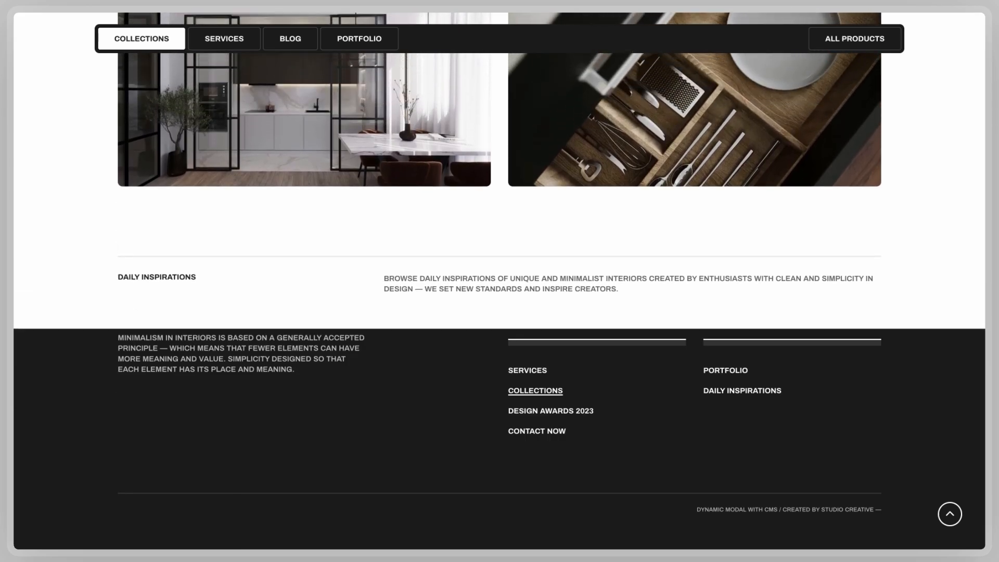
{"action": "scroll", "coordinate": [499, 281], "scroll_direction": "down", "scroll_amount": 5}
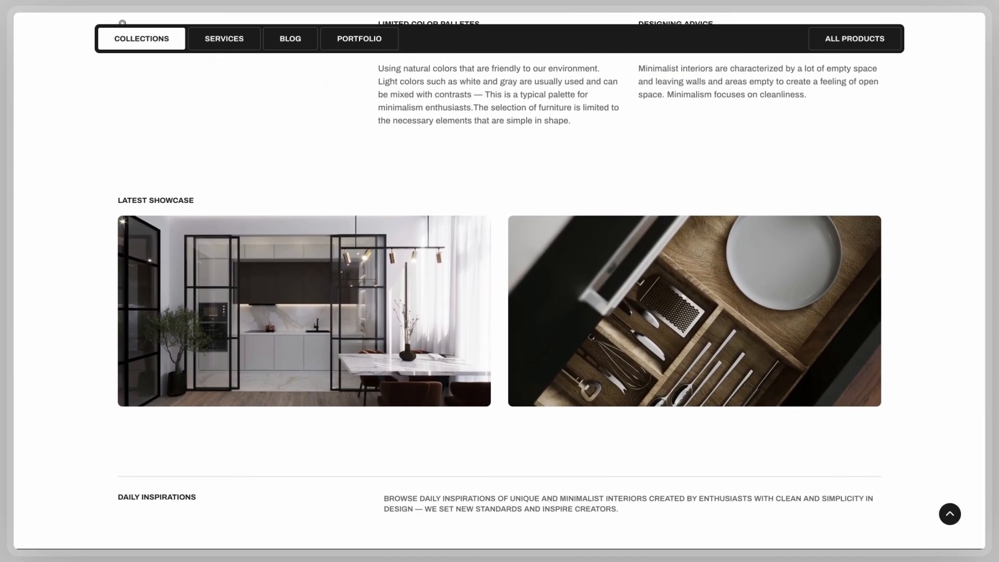
{"action": "scroll", "coordinate": [499, 281], "scroll_direction": "down", "scroll_amount": 2}
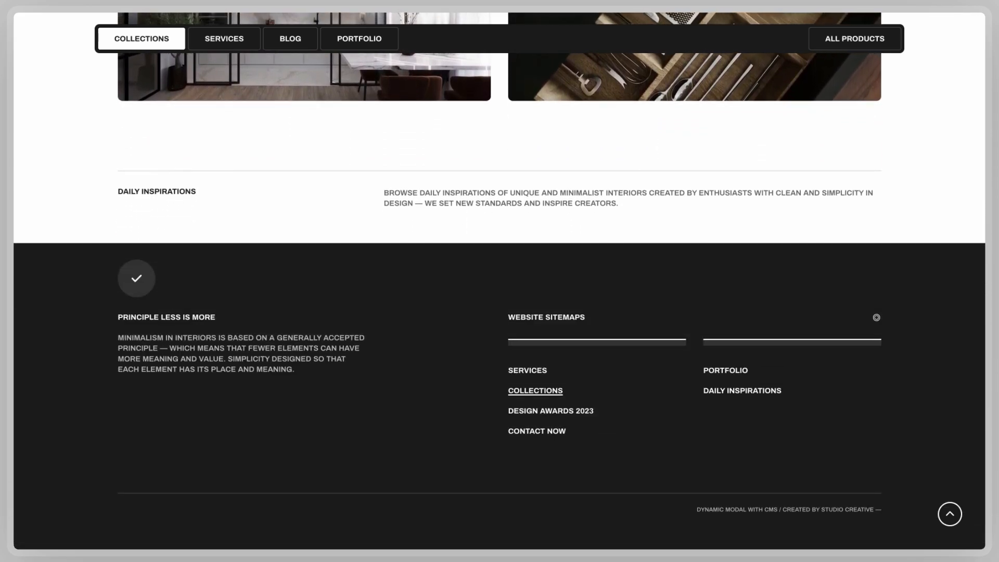